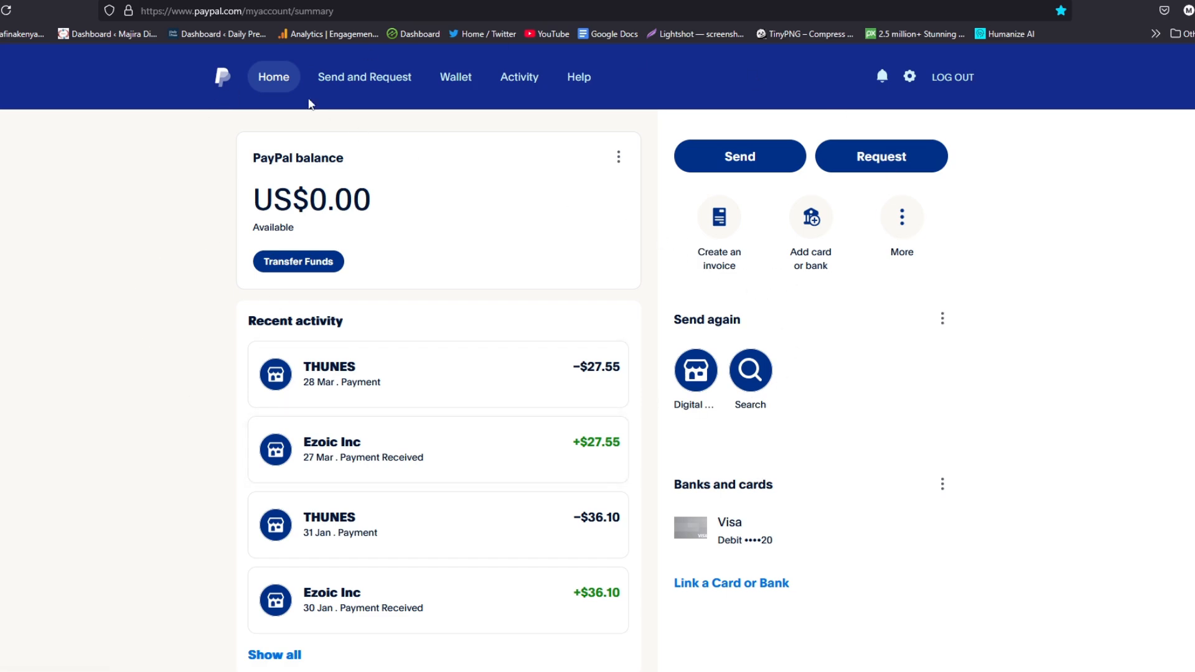
# - Create a new invoice and enter the customer's email address as the billing recipient
pyautogui.click(268, 84)
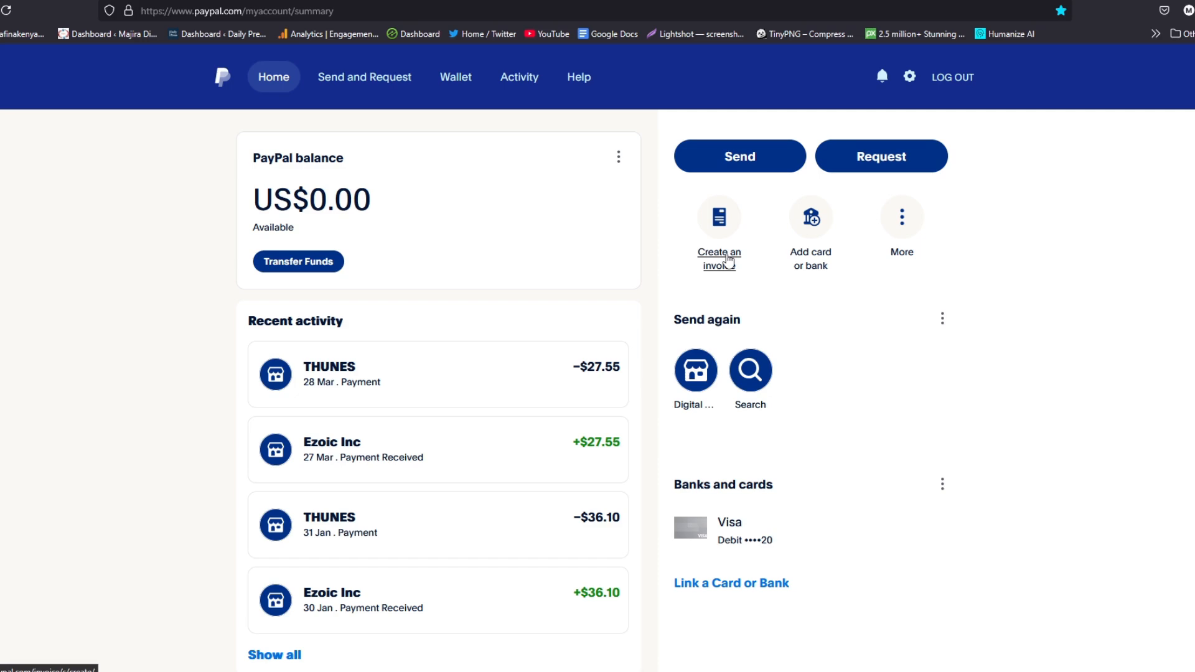
pyautogui.click(728, 260)
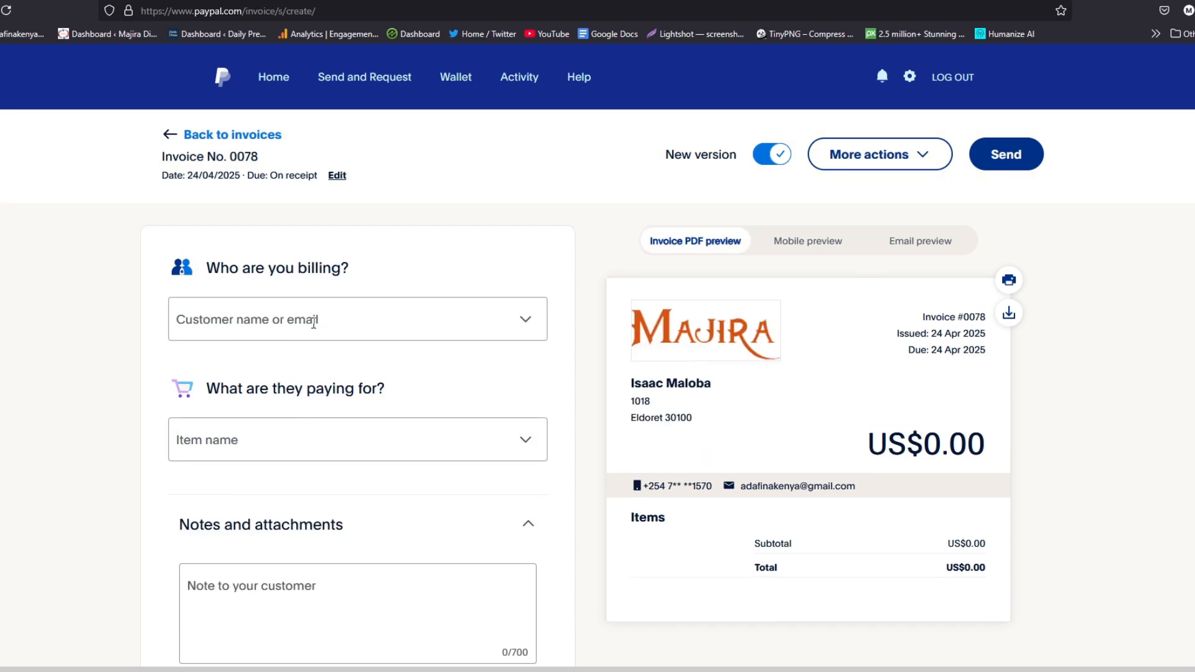
pyautogui.click(273, 322)
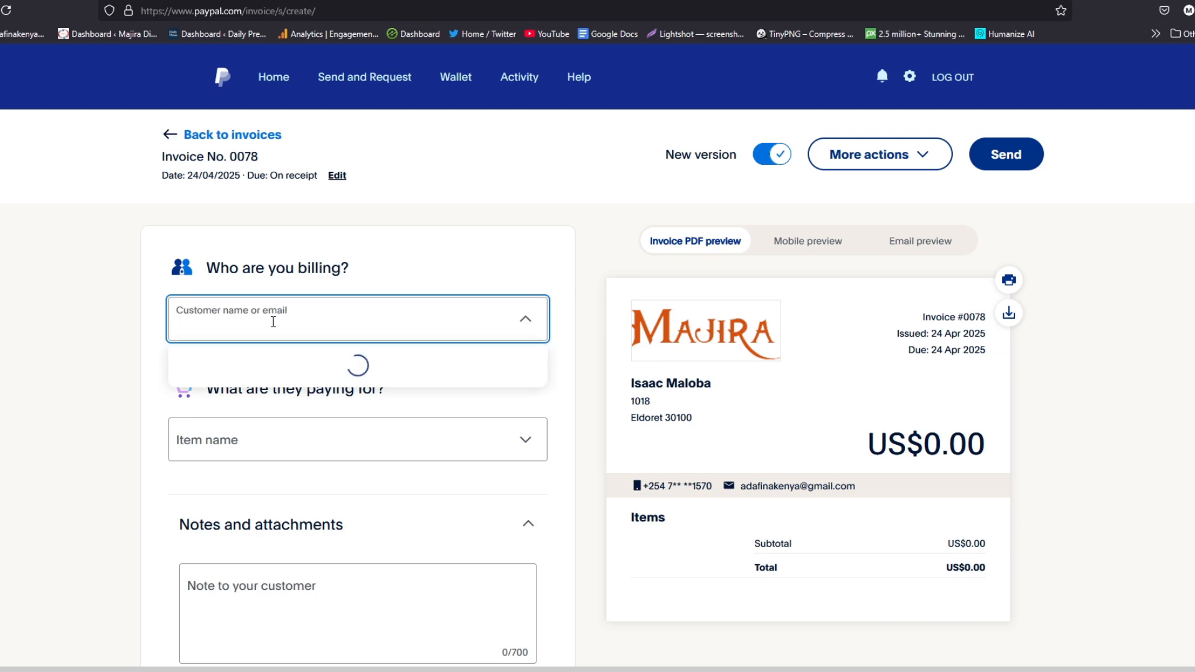
pyautogui.hotkey('ctrl', 'v')
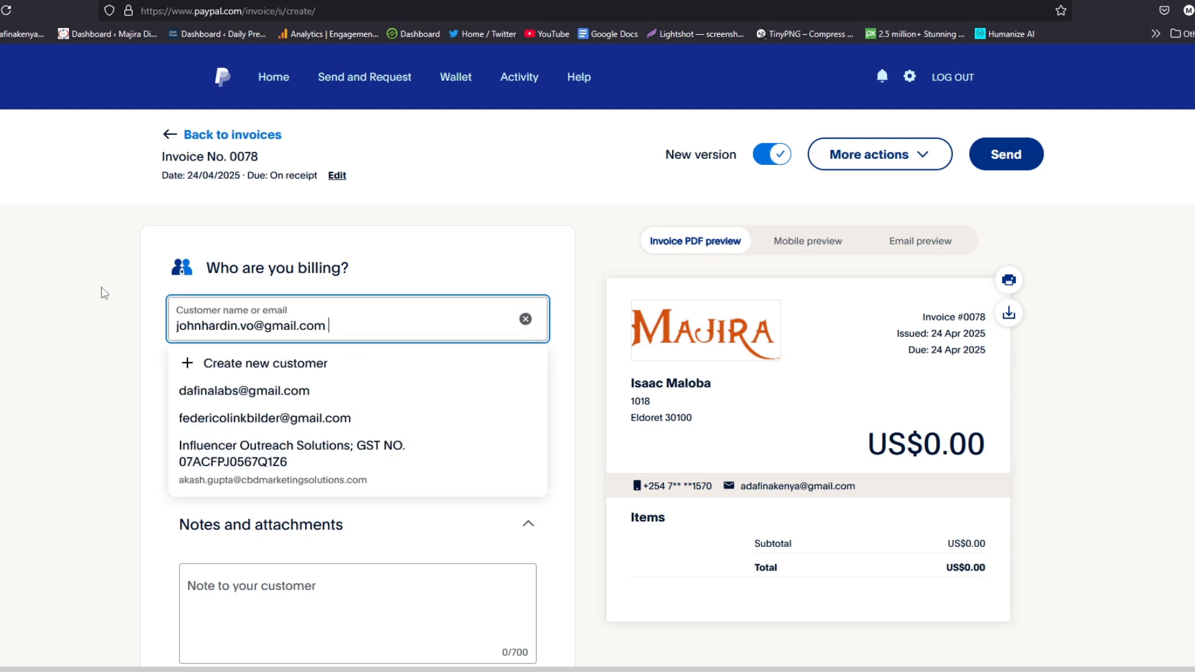
pyautogui.press('Return')
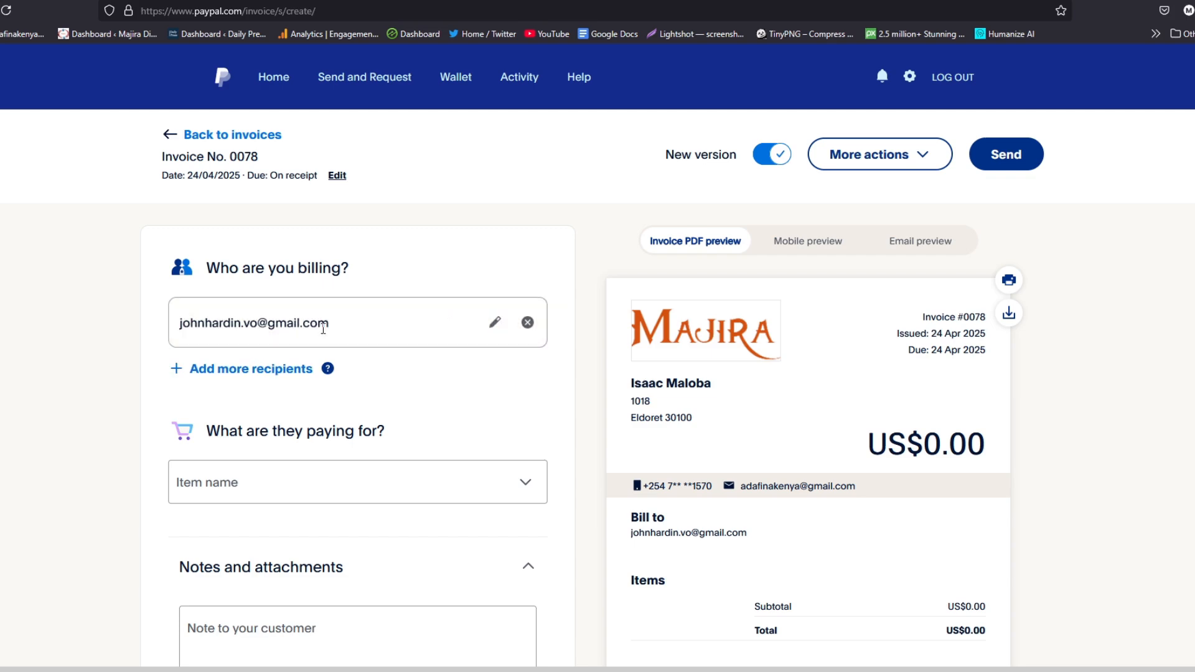
pyautogui.scroll(-3, 374, 343)
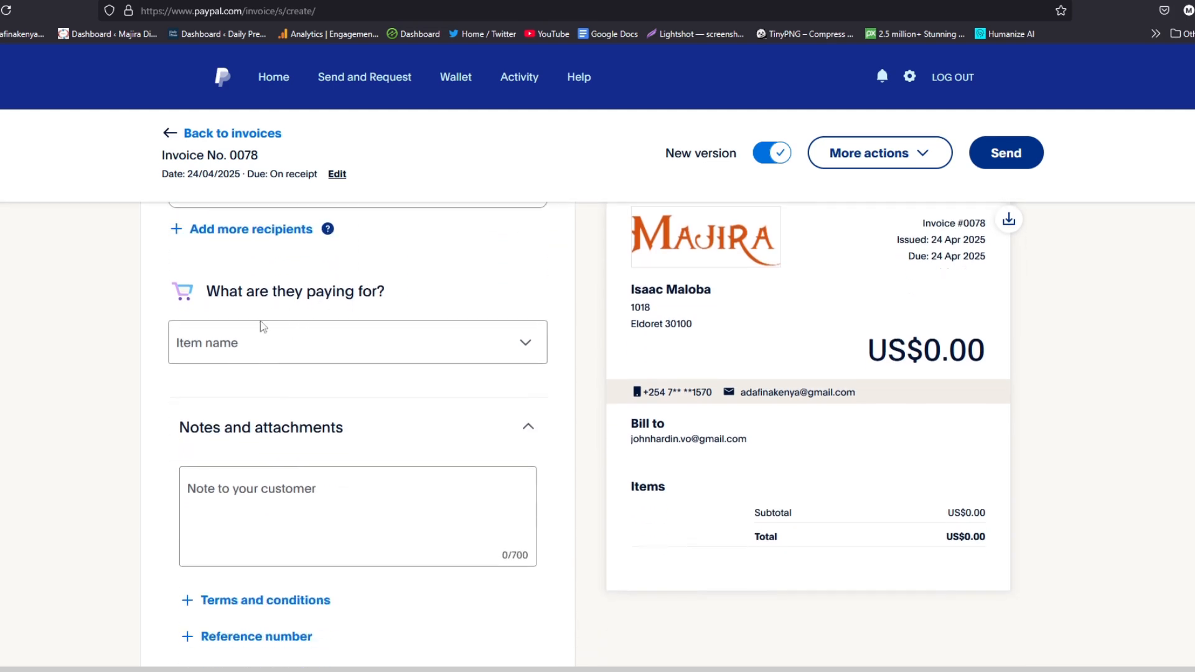
pyautogui.scroll(3, 261, 327)
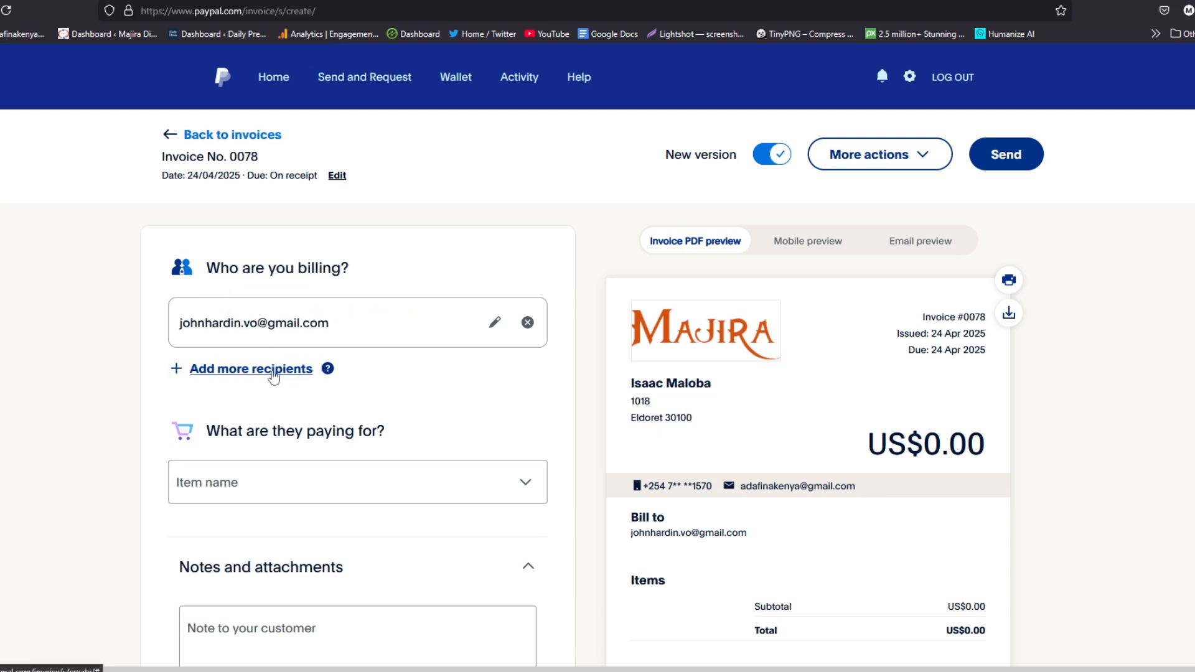
pyautogui.moveTo(321, 377)
# - Look up Sponsored Guest Post among the saved items, and start creating a new item for the invoice
pyautogui.scroll(-2, 395, 304)
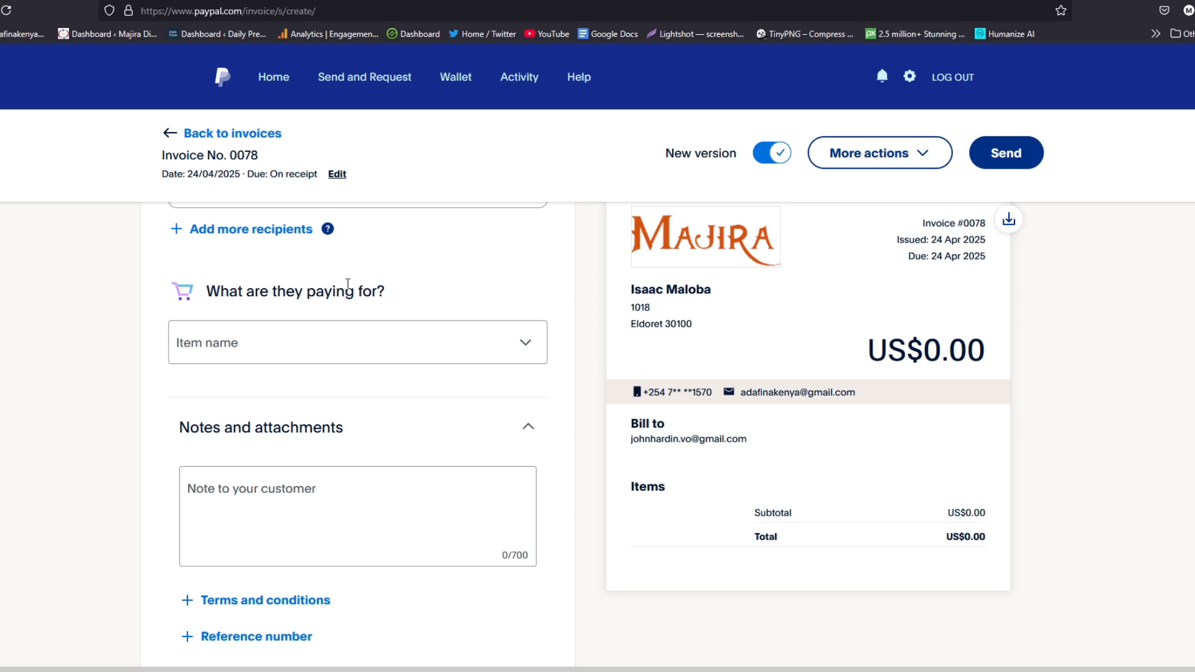
pyautogui.click(262, 338)
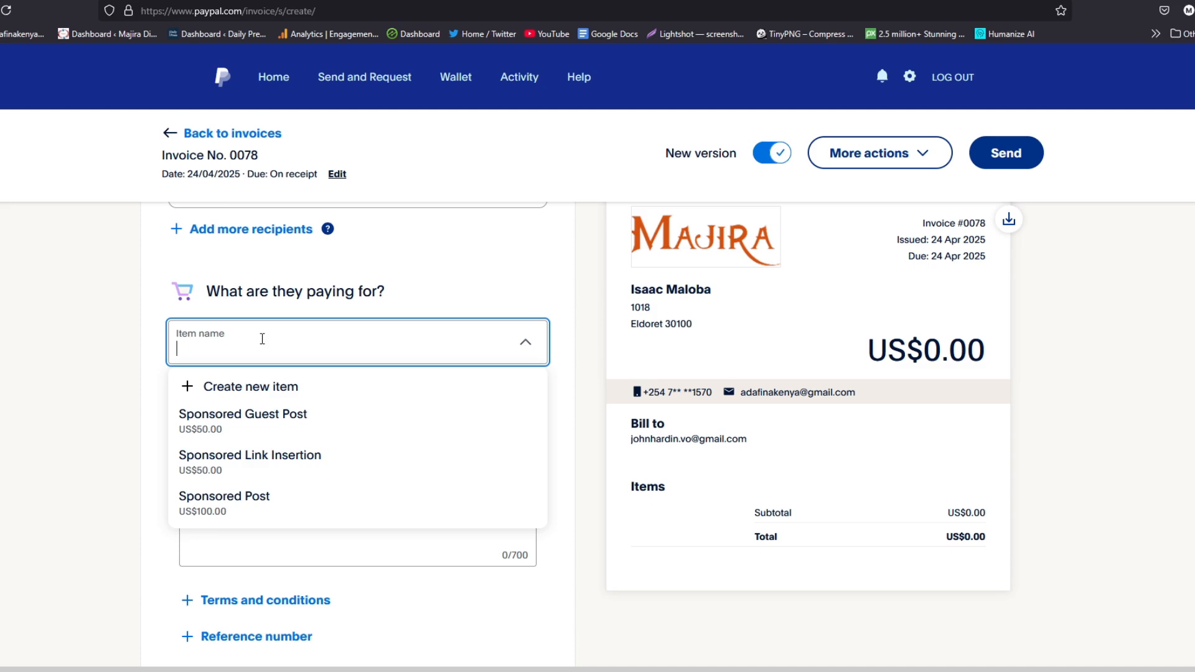
pyautogui.write('Sponsor')
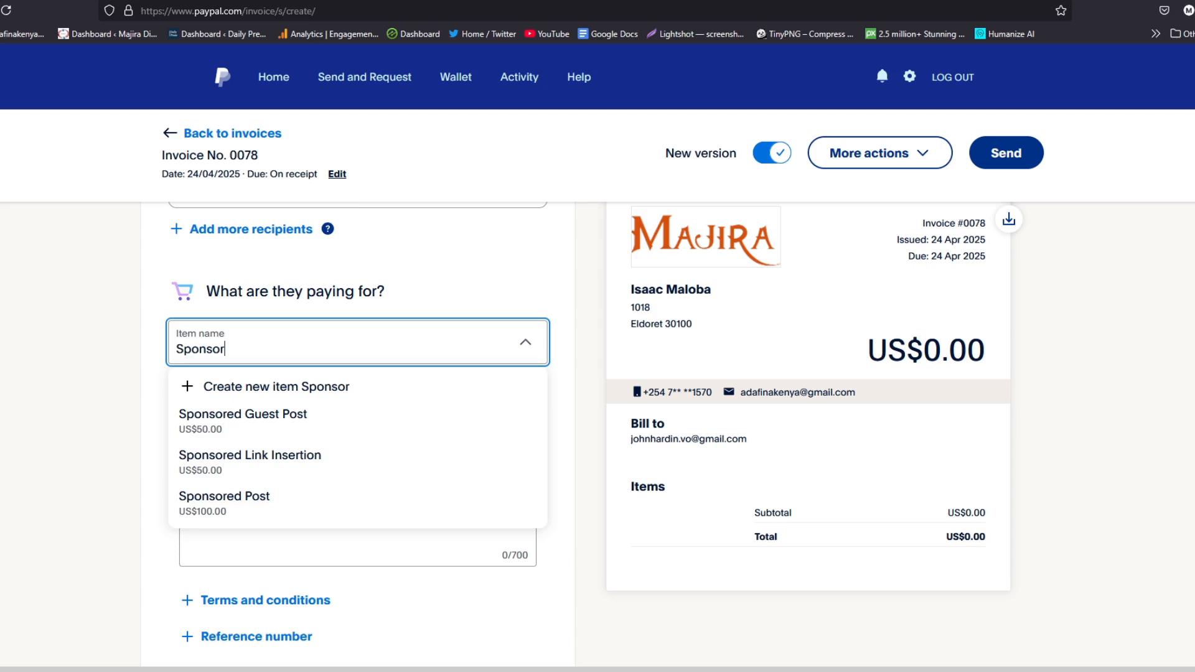
pyautogui.write('ed Guest Pos')
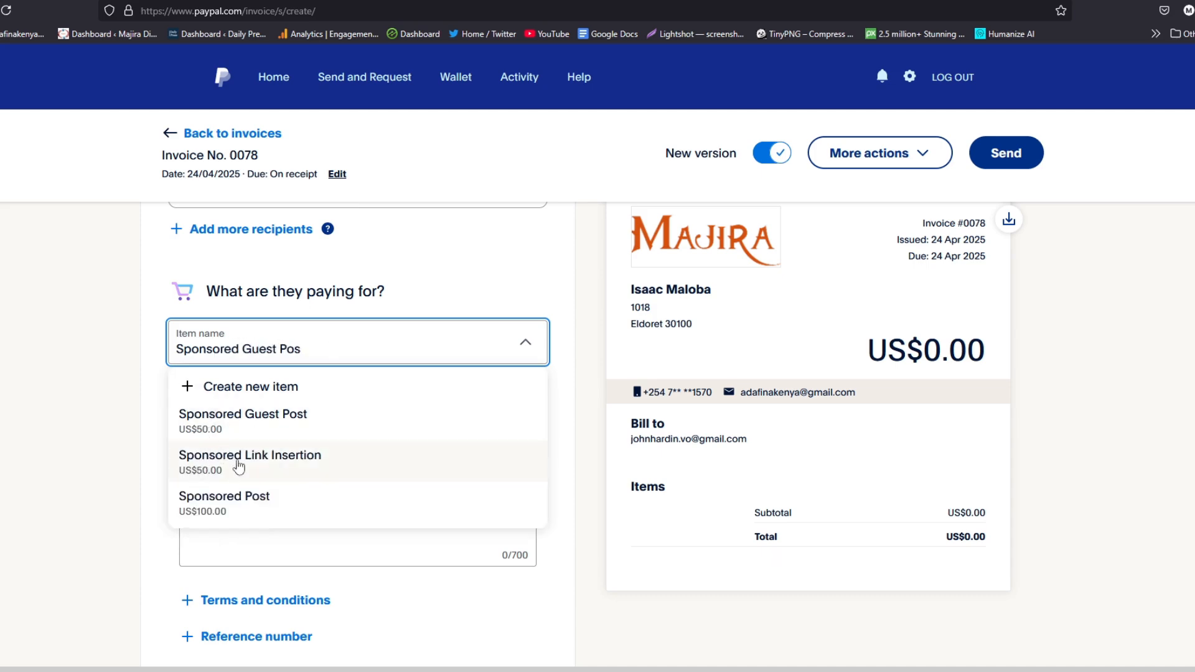
pyautogui.click(295, 418)
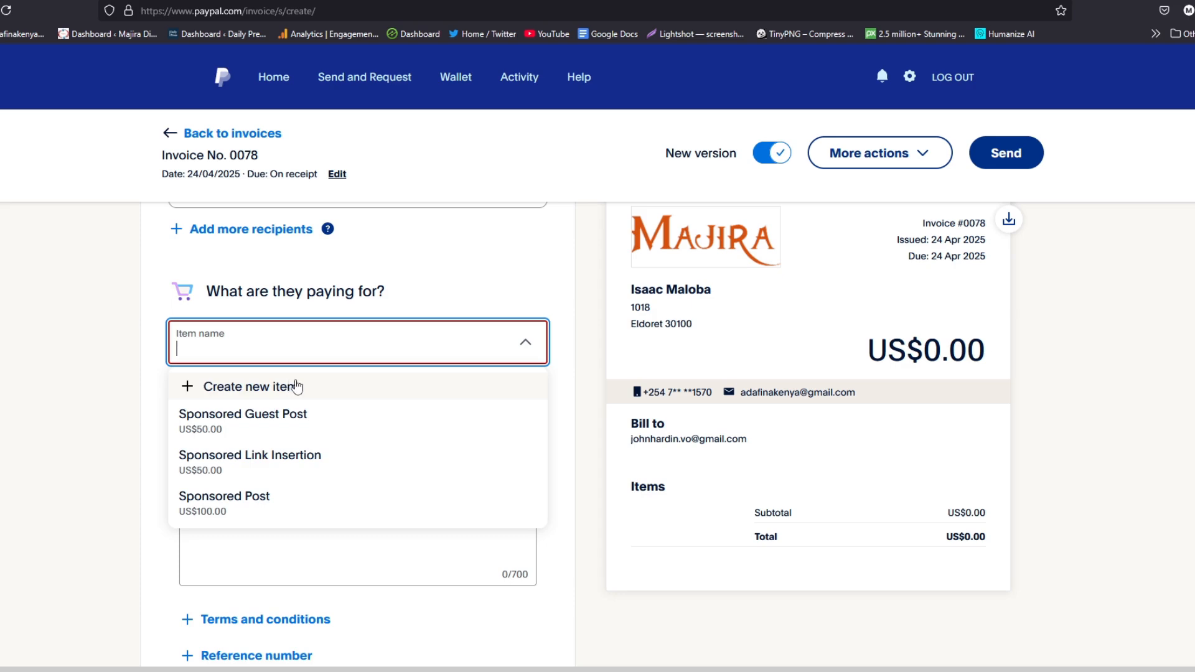
pyautogui.click(195, 391)
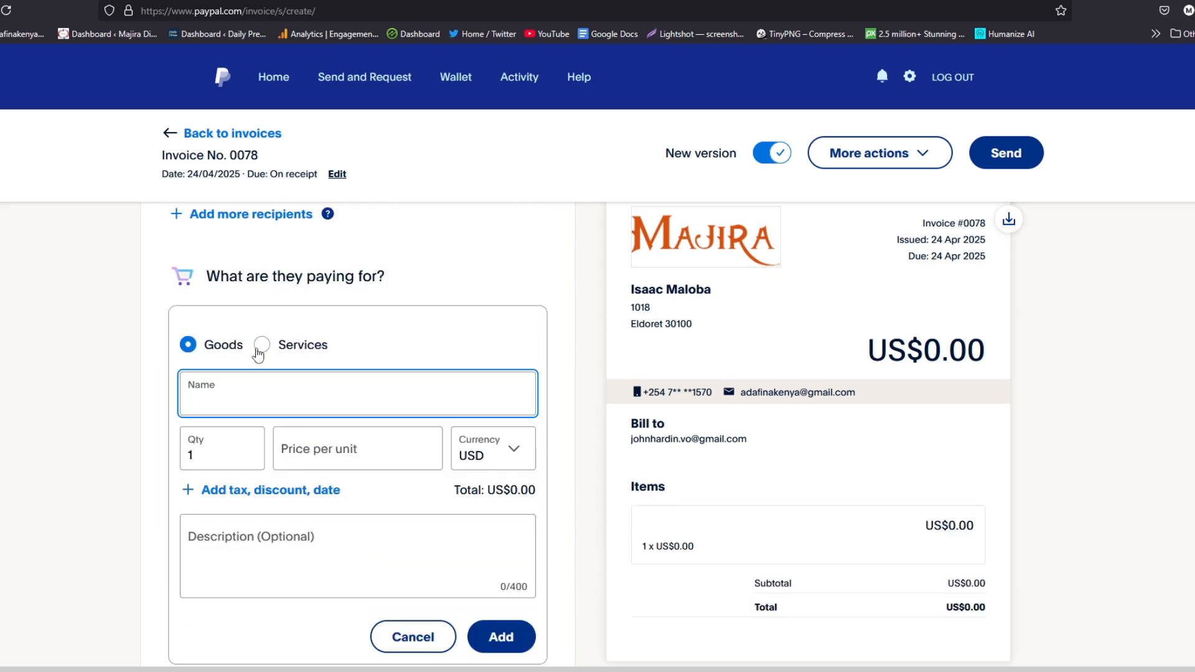
# - Compare the Services and Goods item types, ending with Goods selected
pyautogui.click(260, 347)
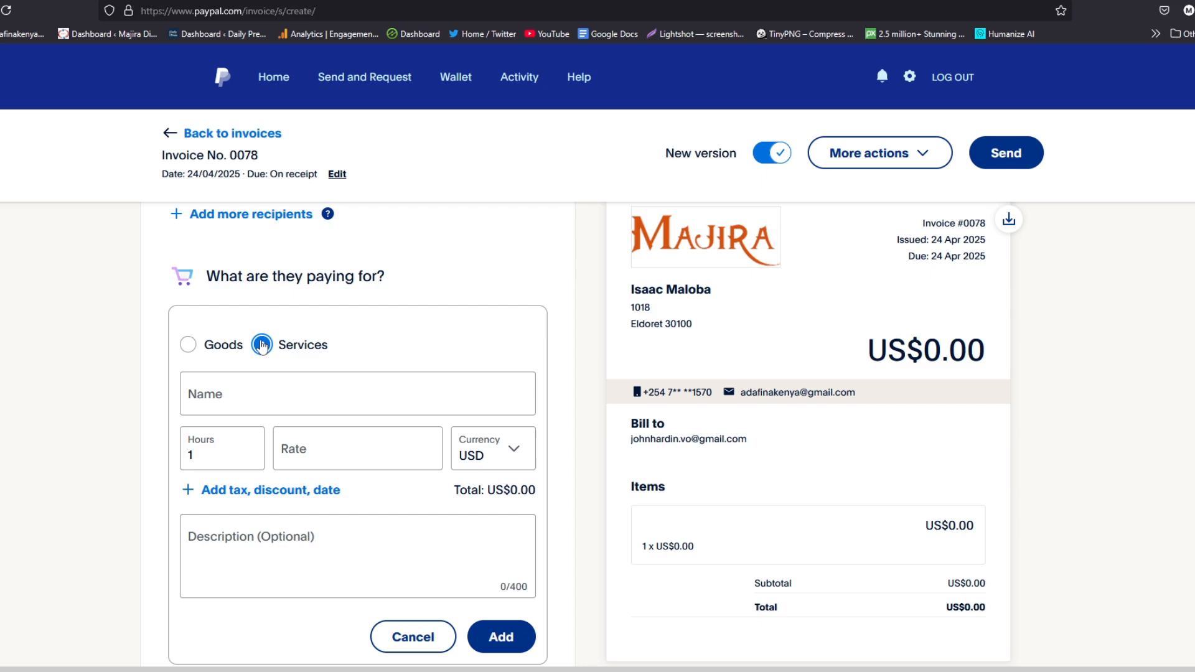
pyautogui.click(208, 348)
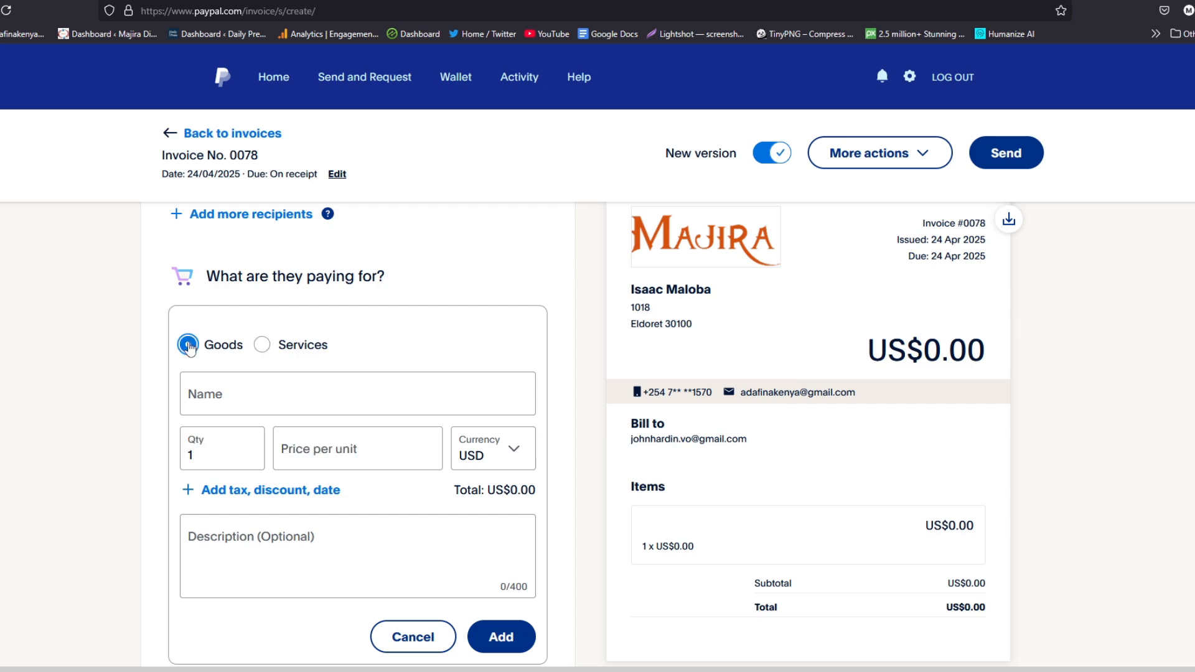
pyautogui.click(270, 347)
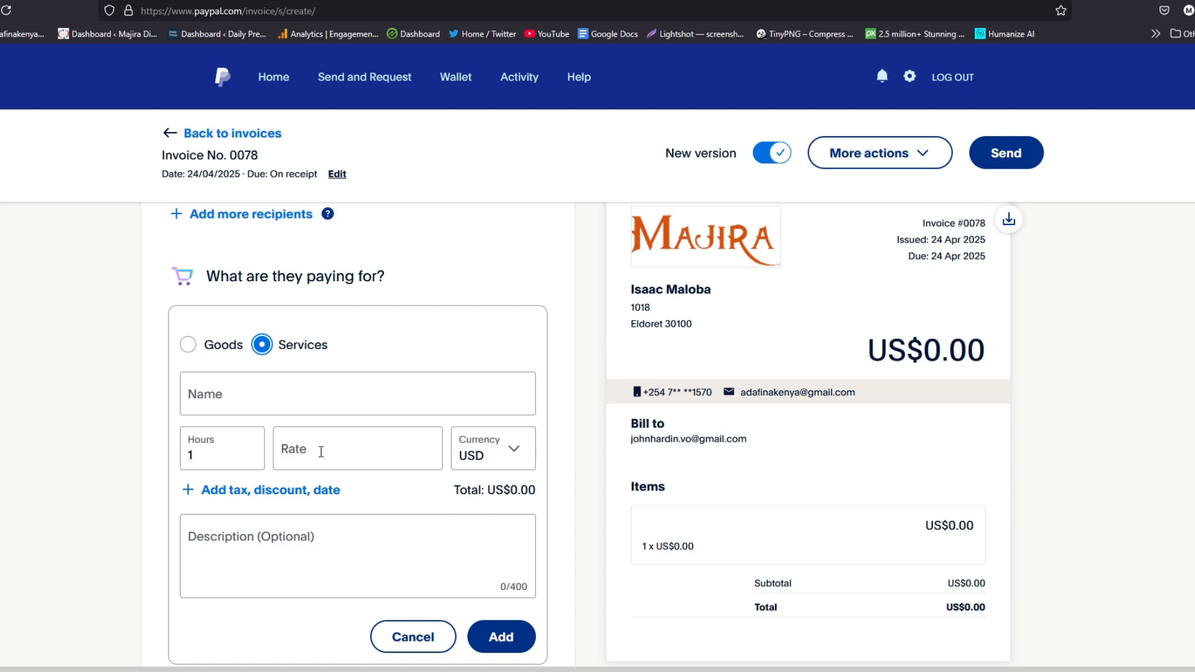
pyautogui.click(188, 344)
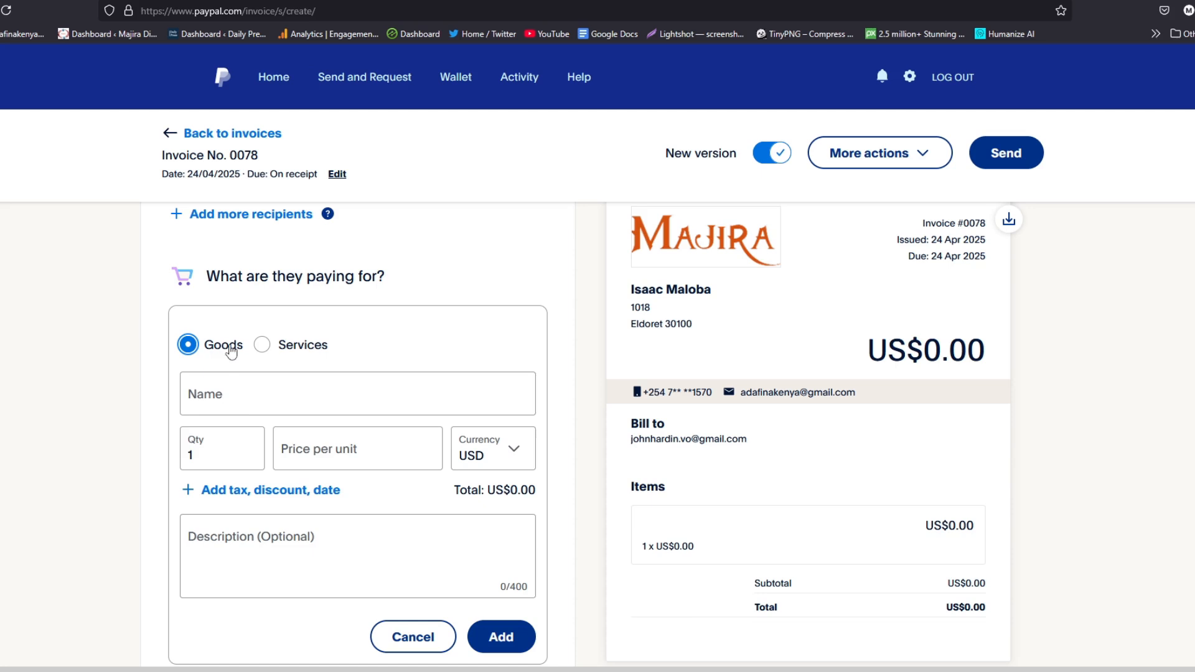
# - Name the new item Sponsored Guest Post and set its price per unit to US$30
pyautogui.click(231, 398)
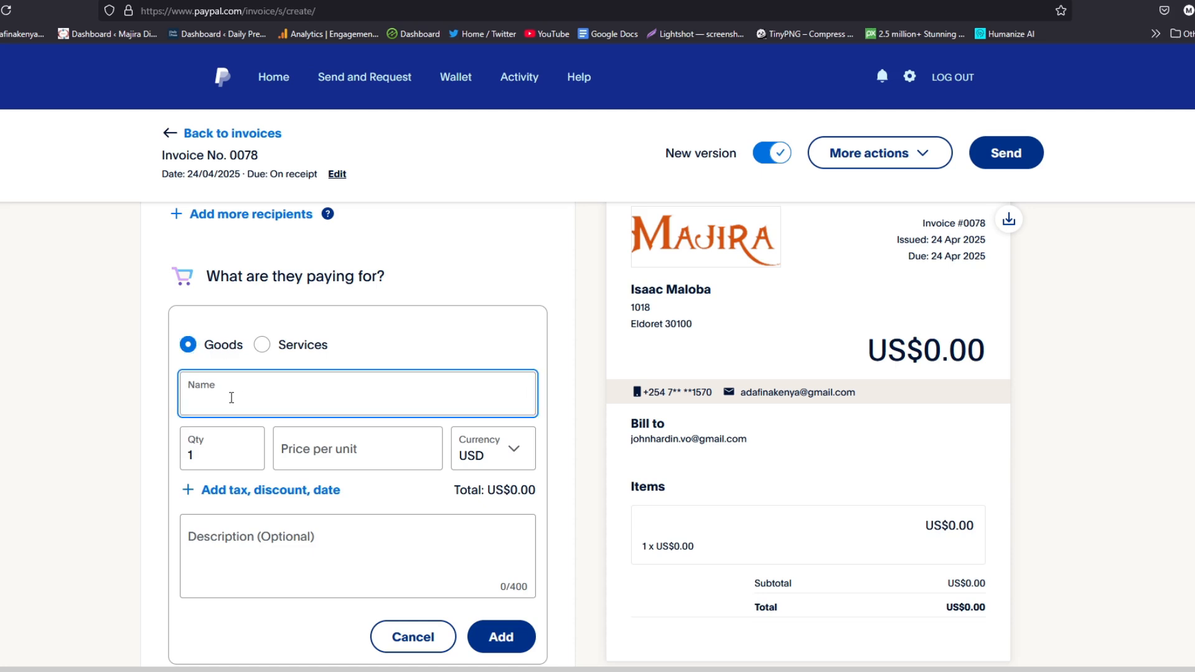
pyautogui.write('Sponsored Guest')
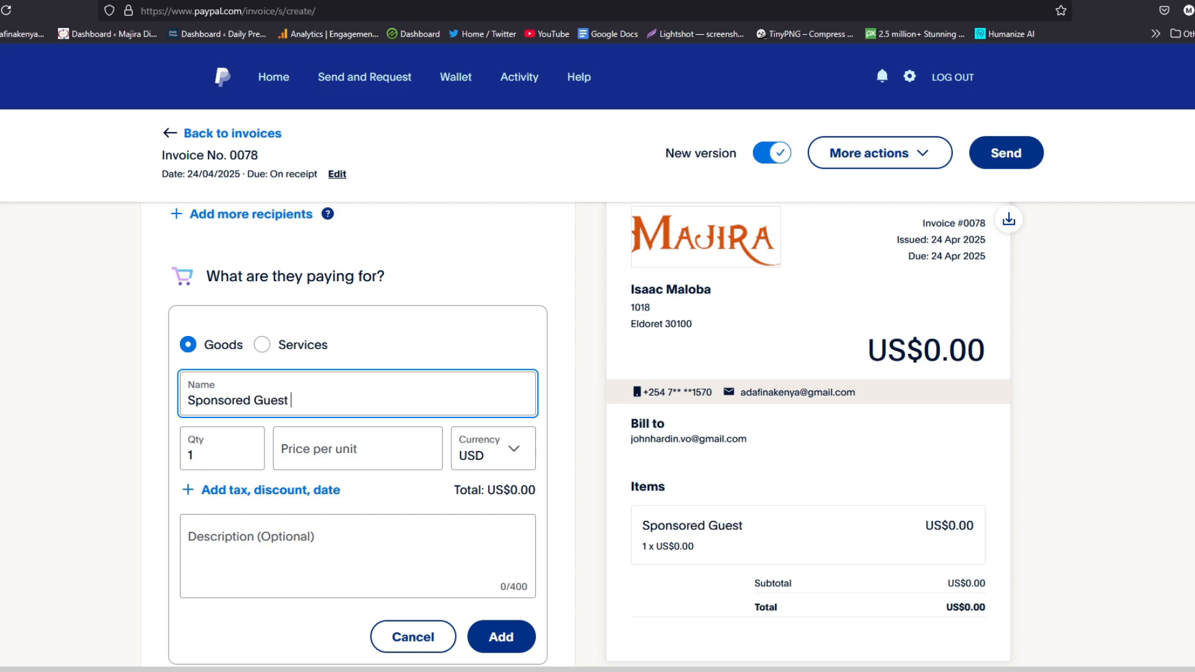
pyautogui.write(' Post')
pyautogui.click(355, 448)
pyautogui.write('30')
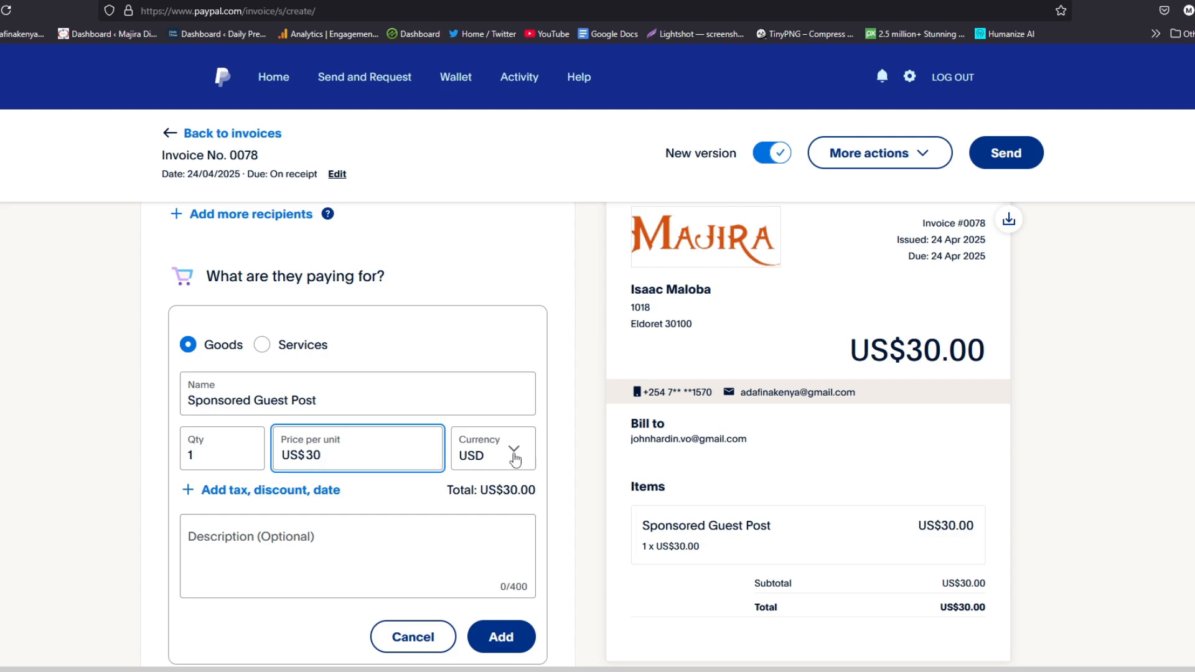
pyautogui.click(514, 459)
pyautogui.click(514, 458)
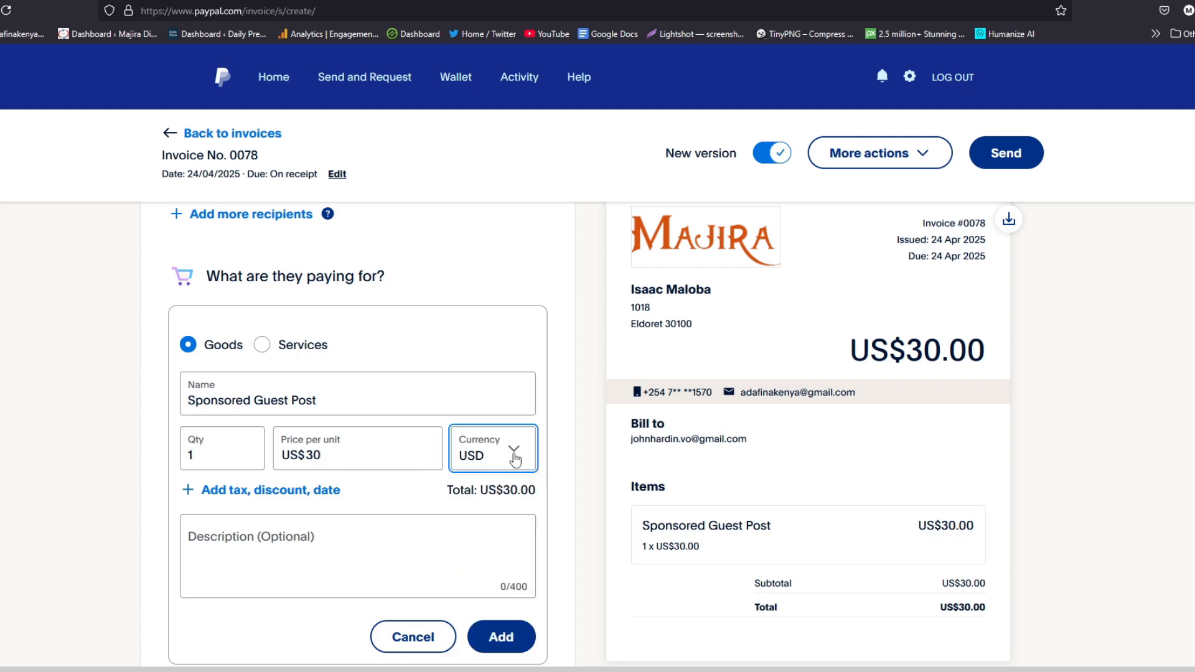
pyautogui.scroll(-3, 249, 516)
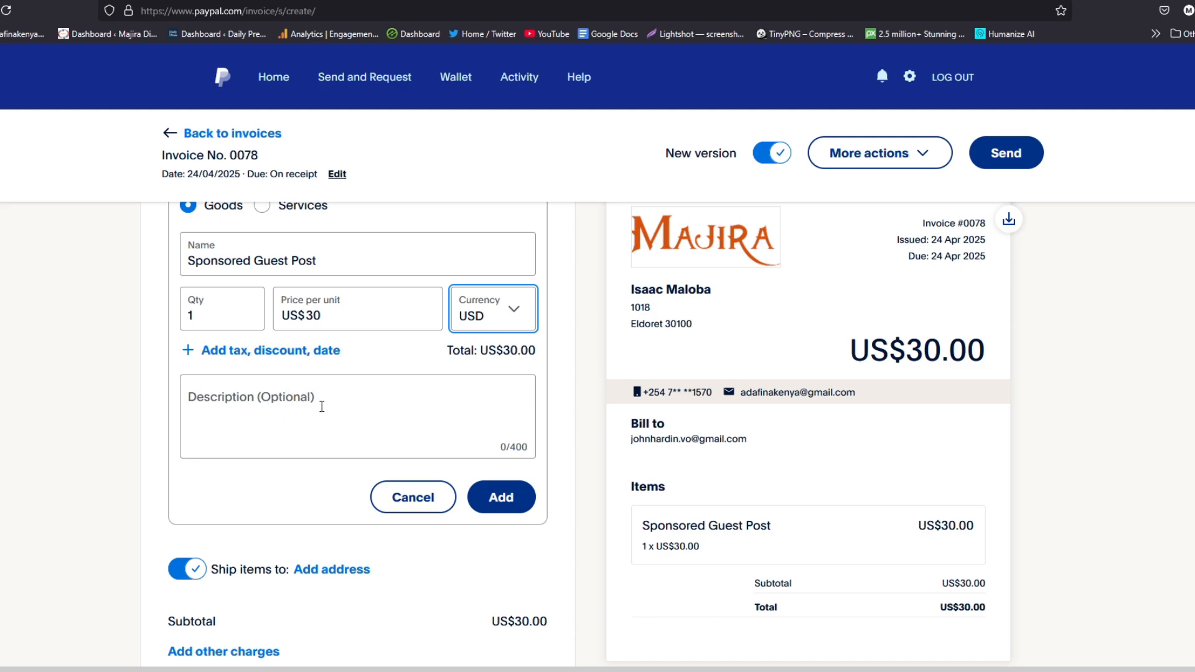
pyautogui.click(218, 403)
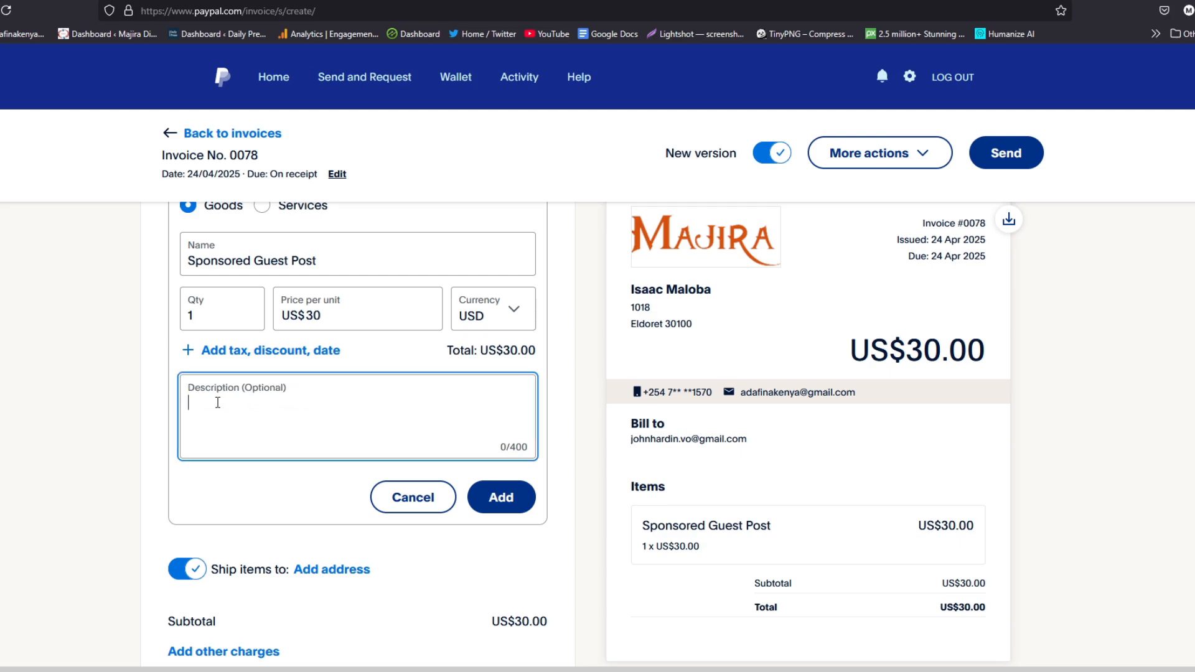
pyautogui.write('Lin')
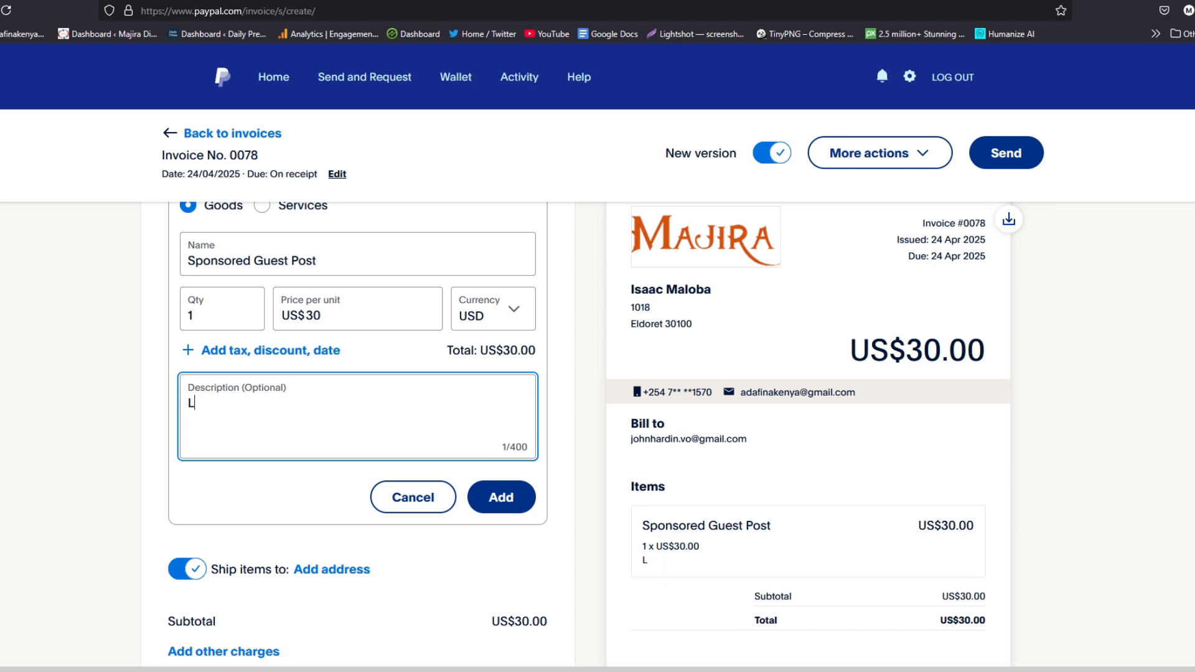
pyautogui.press('BackSpace')
pyautogui.press('BackSpace')
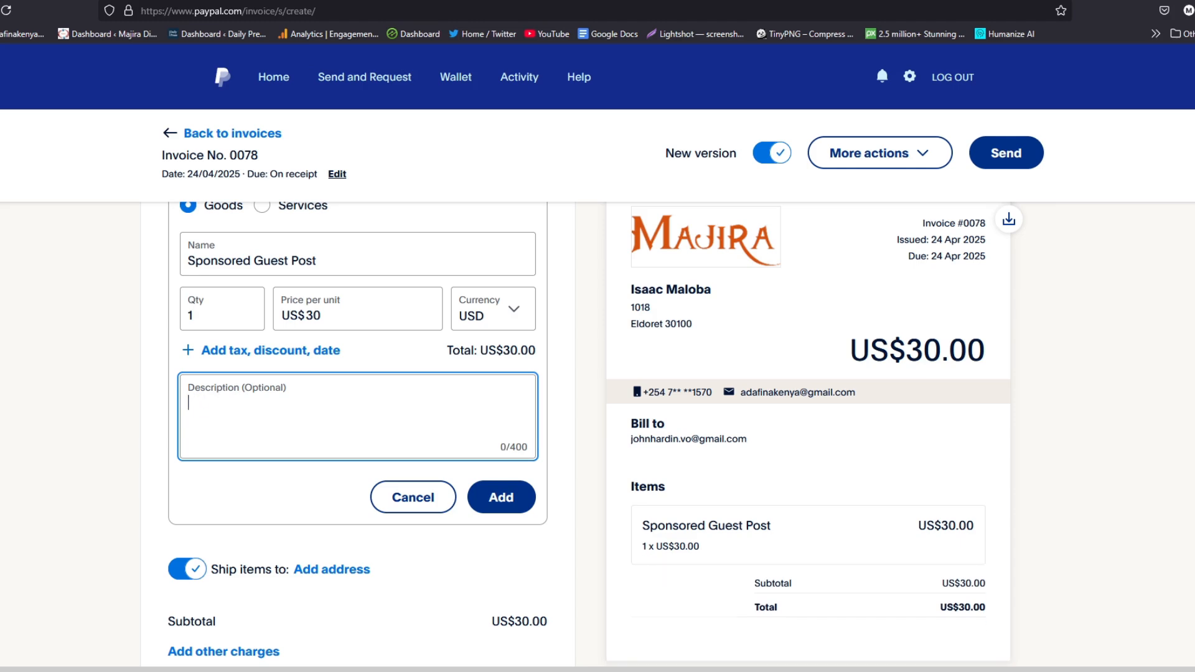
pyautogui.write('Post')
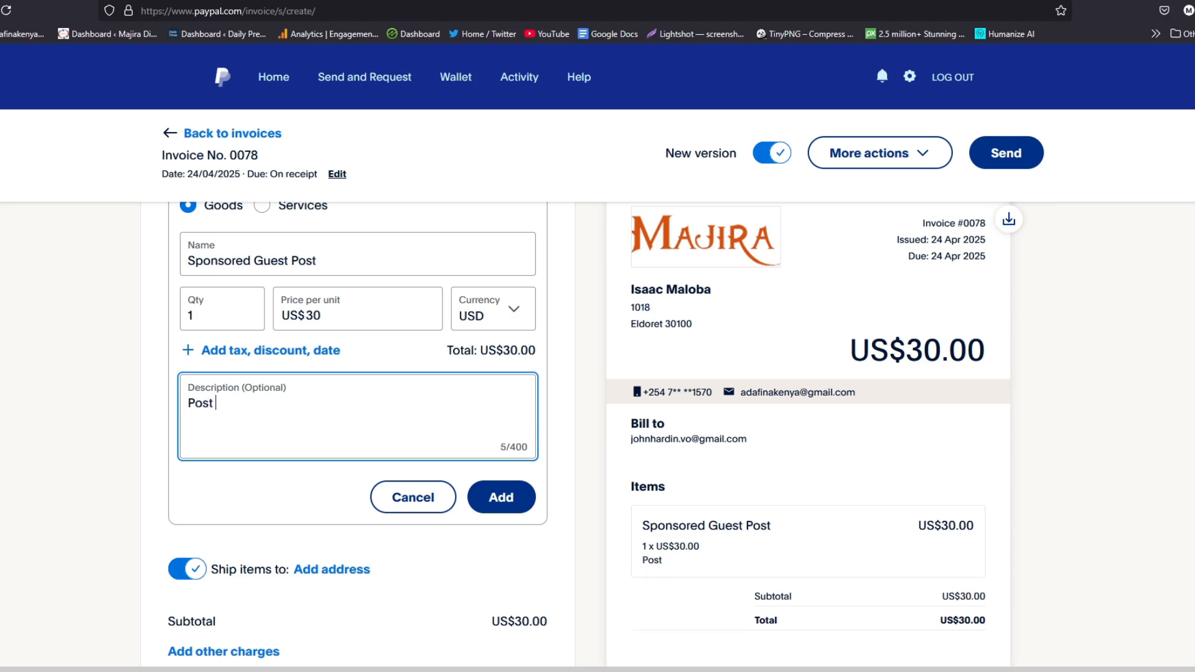
pyautogui.write(' Link:')
pyautogui.write('https://majira.co.ke/how-to-profit-from-the-most-traded-synthetic-indices-in-kenya-strategies-that-work/')
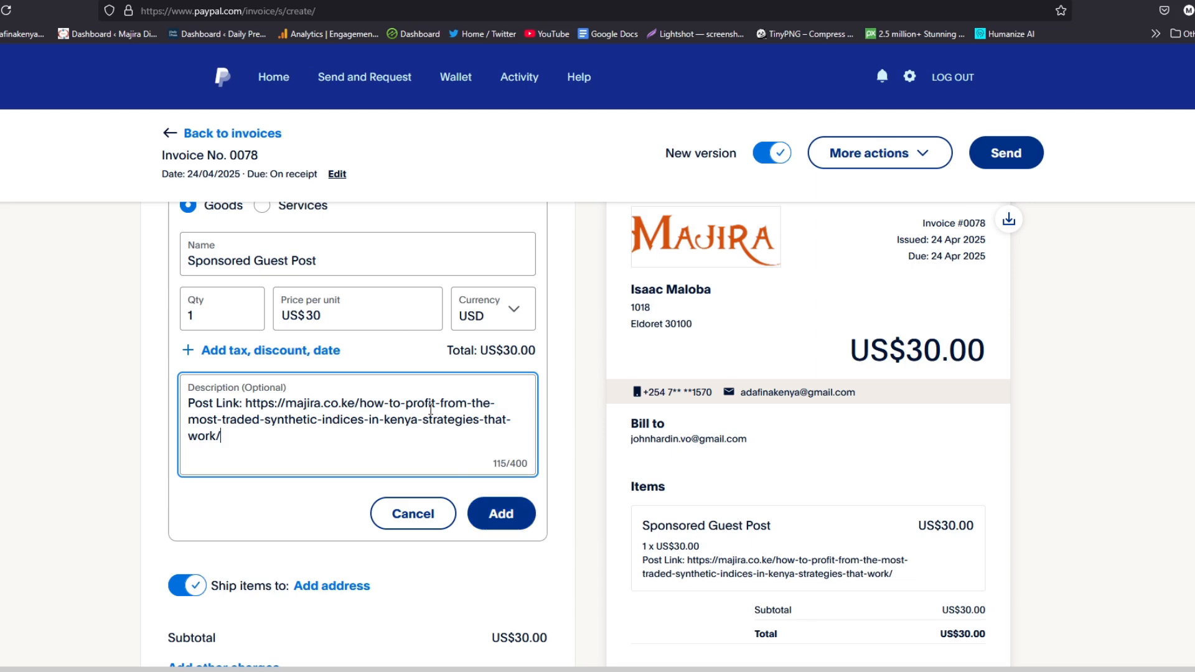
pyautogui.scroll(1, 485, 498)
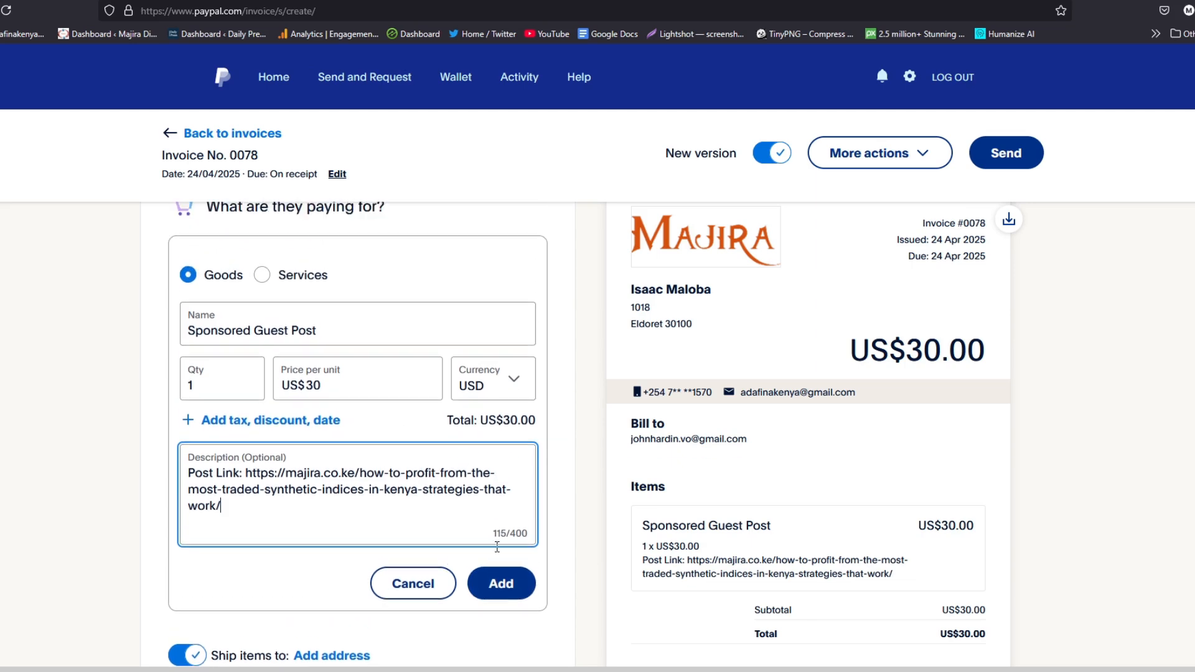
pyautogui.click(503, 585)
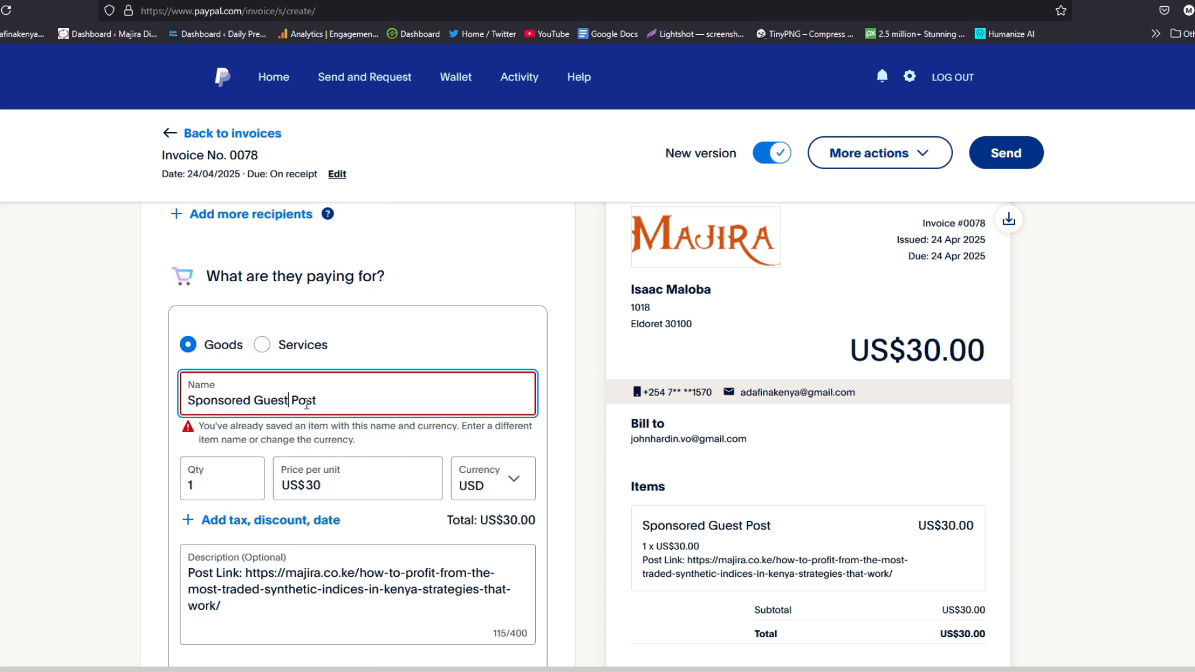
# - Rename the item as Guest Post and add it to the invoice
pyautogui.click(335, 403)
pyautogui.press('BackSpace')
pyautogui.press('BackSpace')
pyautogui.press('BackSpace')
pyautogui.press('BackSpace')
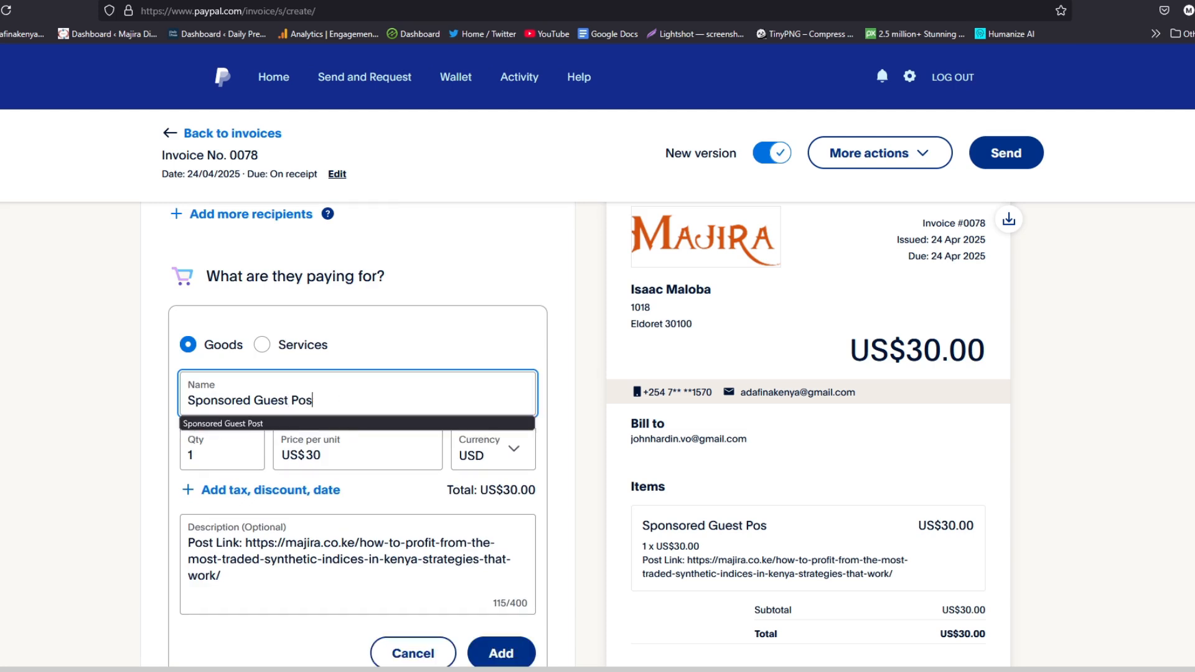
pyautogui.click(251, 330)
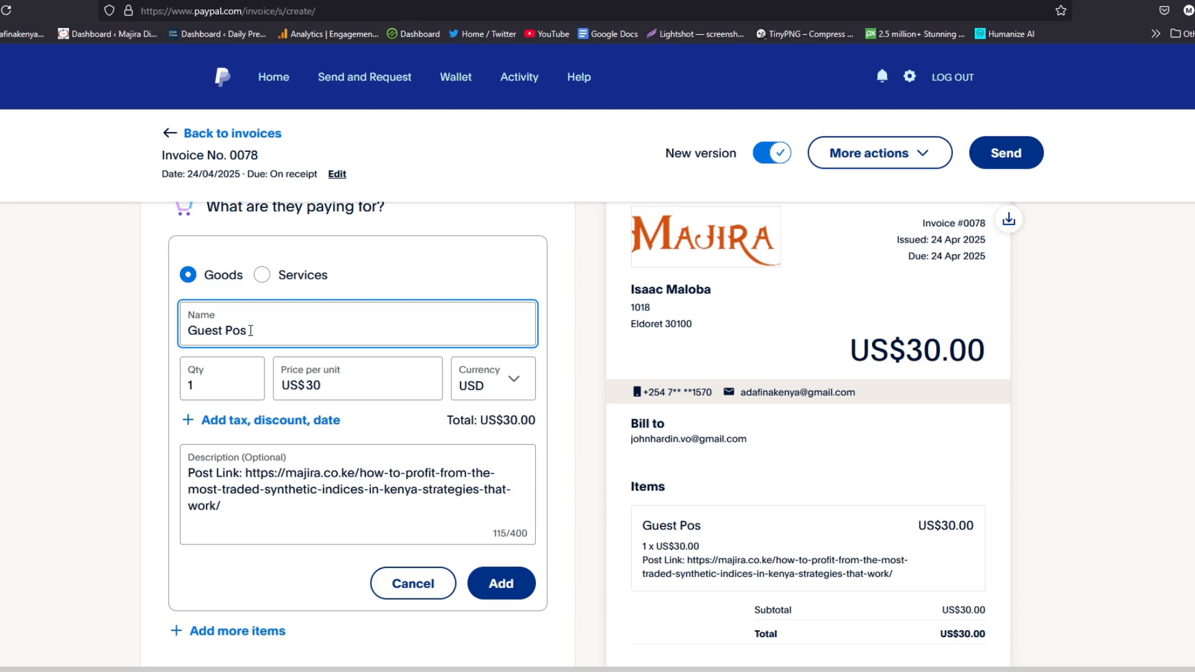
pyautogui.write('t')
pyautogui.press('Return')
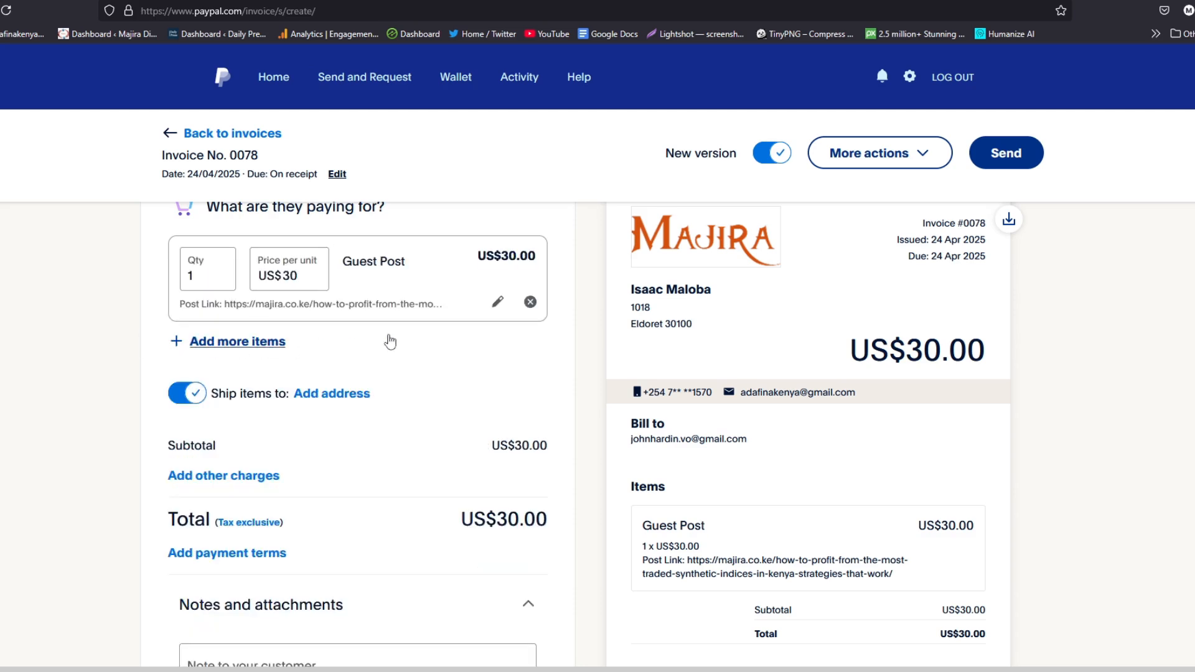
pyautogui.scroll(-2, 375, 467)
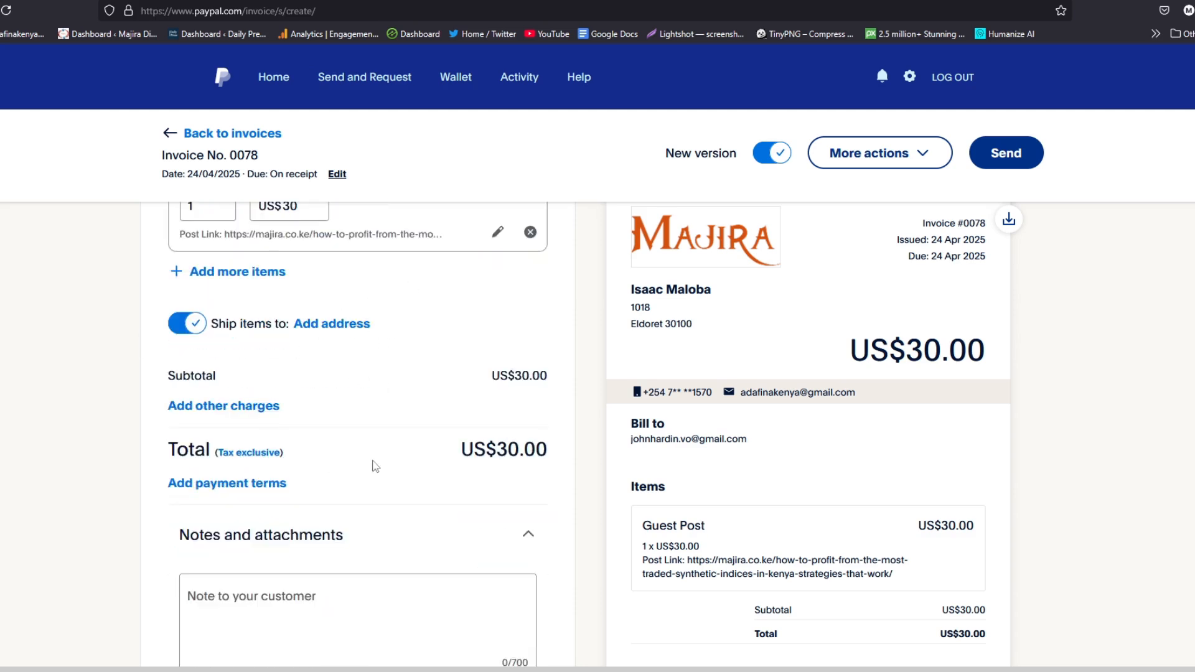
pyautogui.scroll(2, 429, 373)
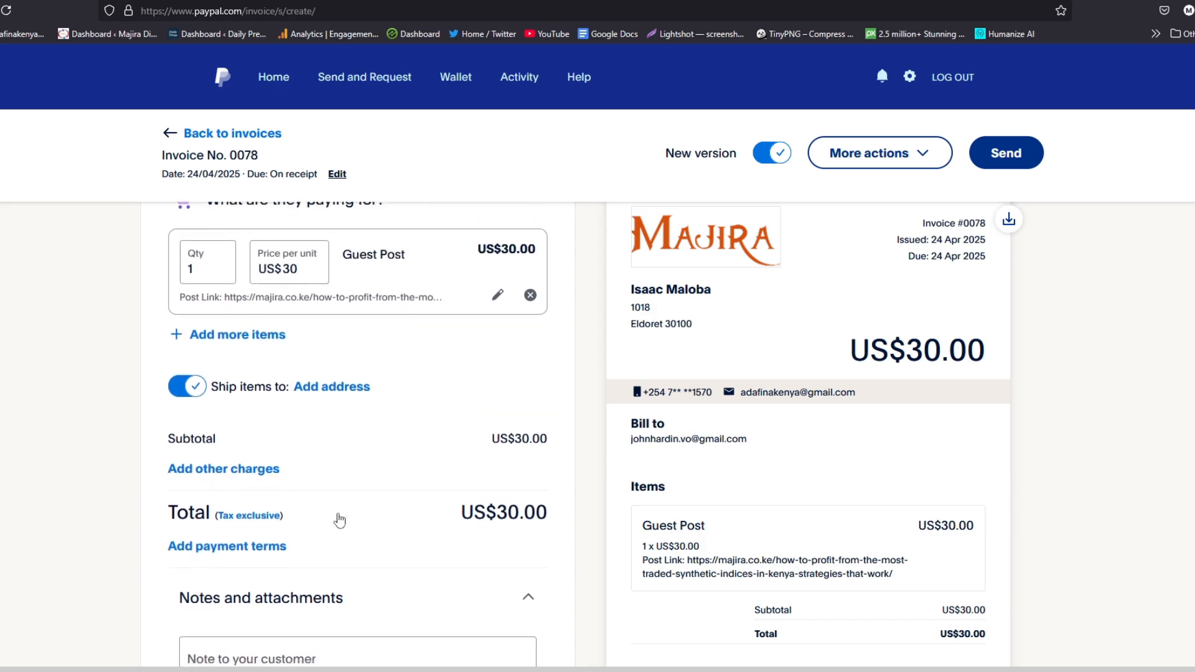
pyautogui.scroll(-5, 339, 520)
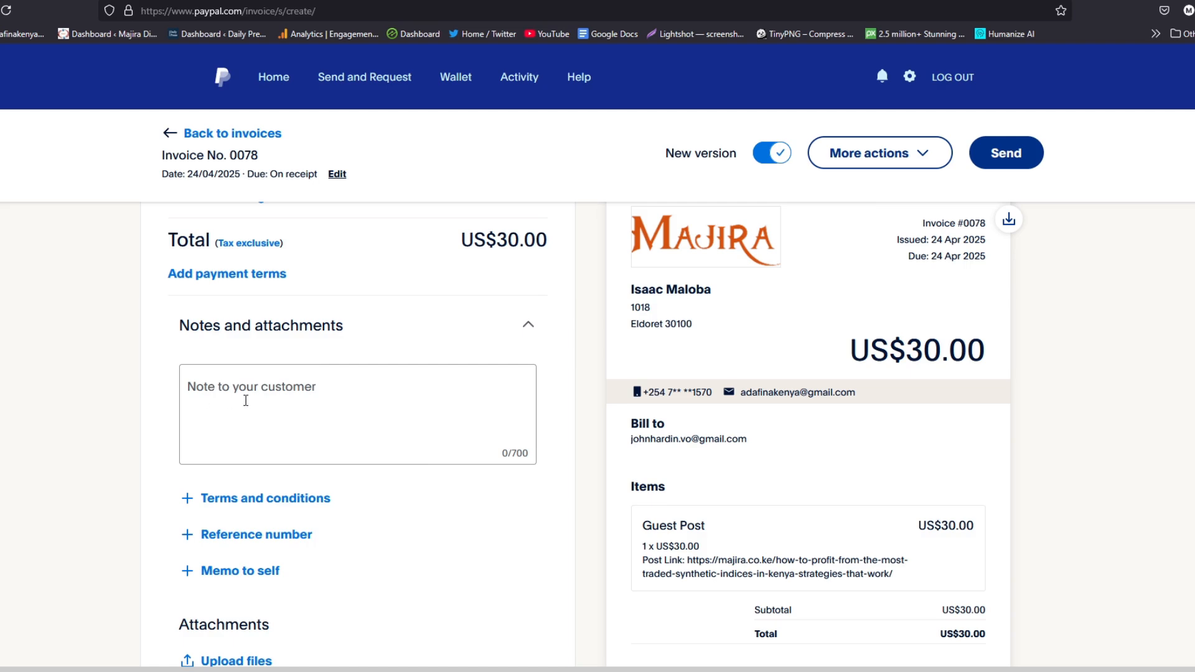
# - Review the completed guest post invoice, send it to the customer and finish at the invoice list
pyautogui.scroll(1, 405, 547)
pyautogui.scroll(-1, 374, 486)
pyautogui.scroll(-5, 454, 436)
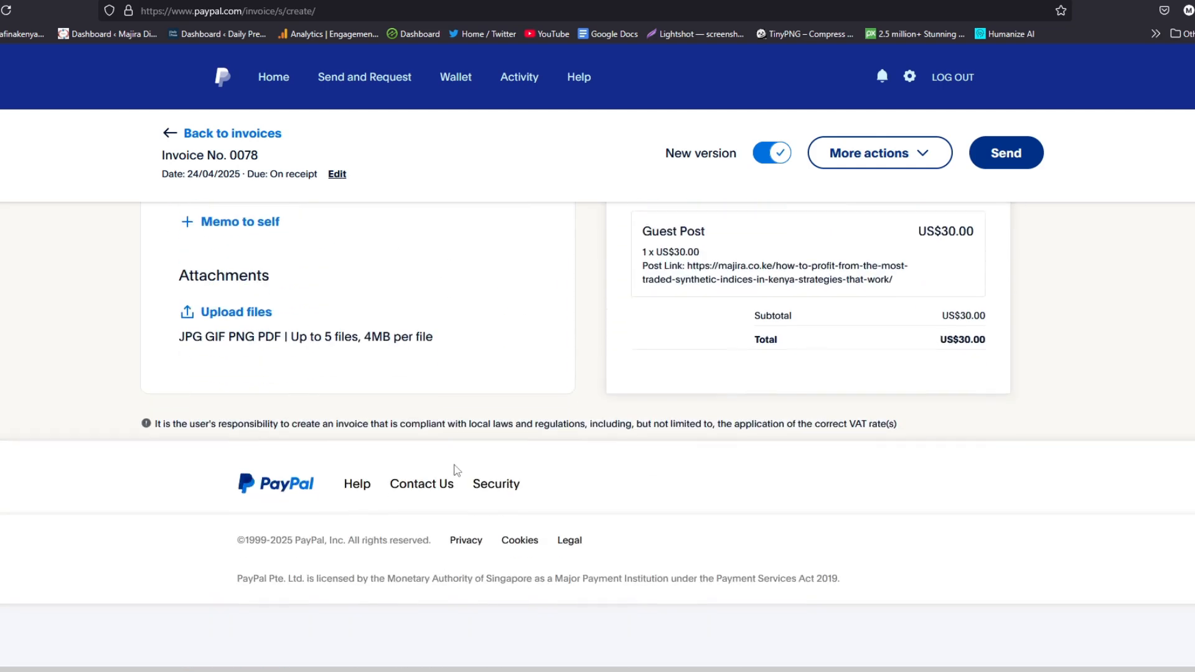
pyautogui.scroll(2, 458, 471)
pyautogui.scroll(8, 456, 469)
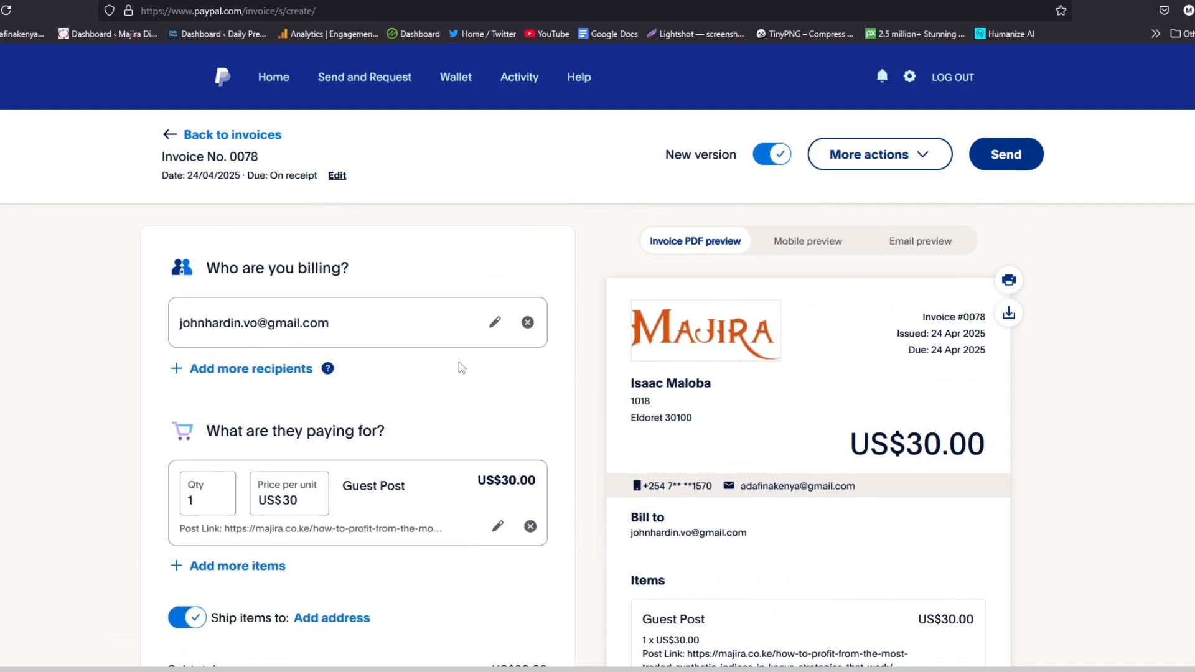
pyautogui.click(1019, 161)
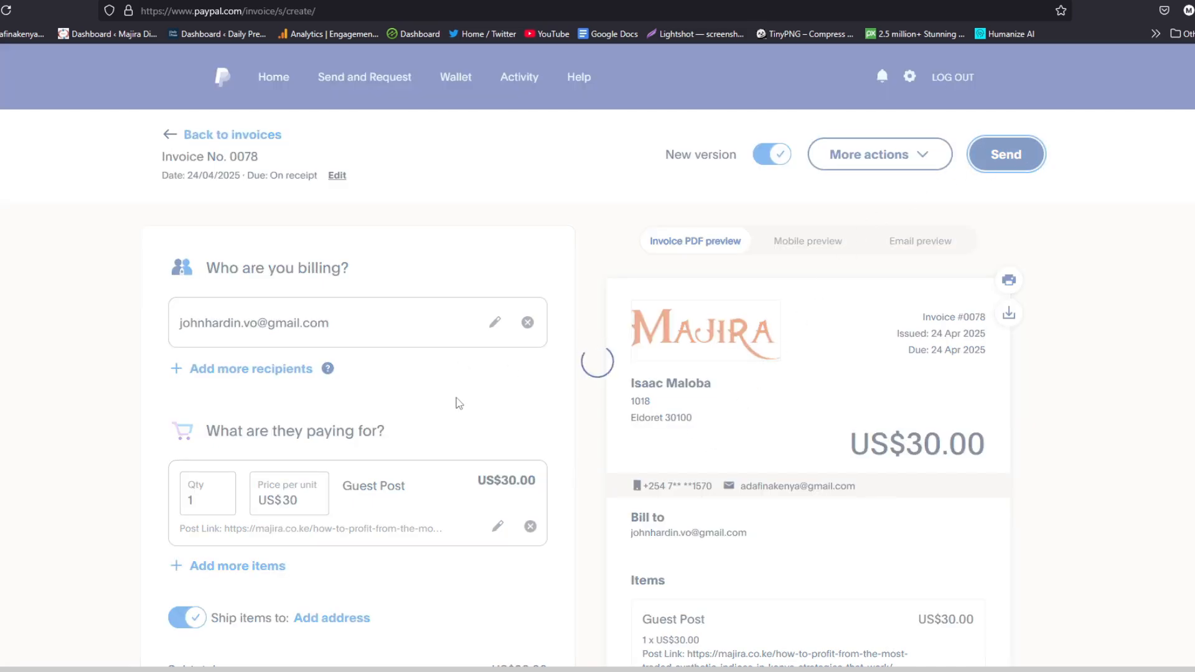
pyautogui.scroll(-1, 596, 498)
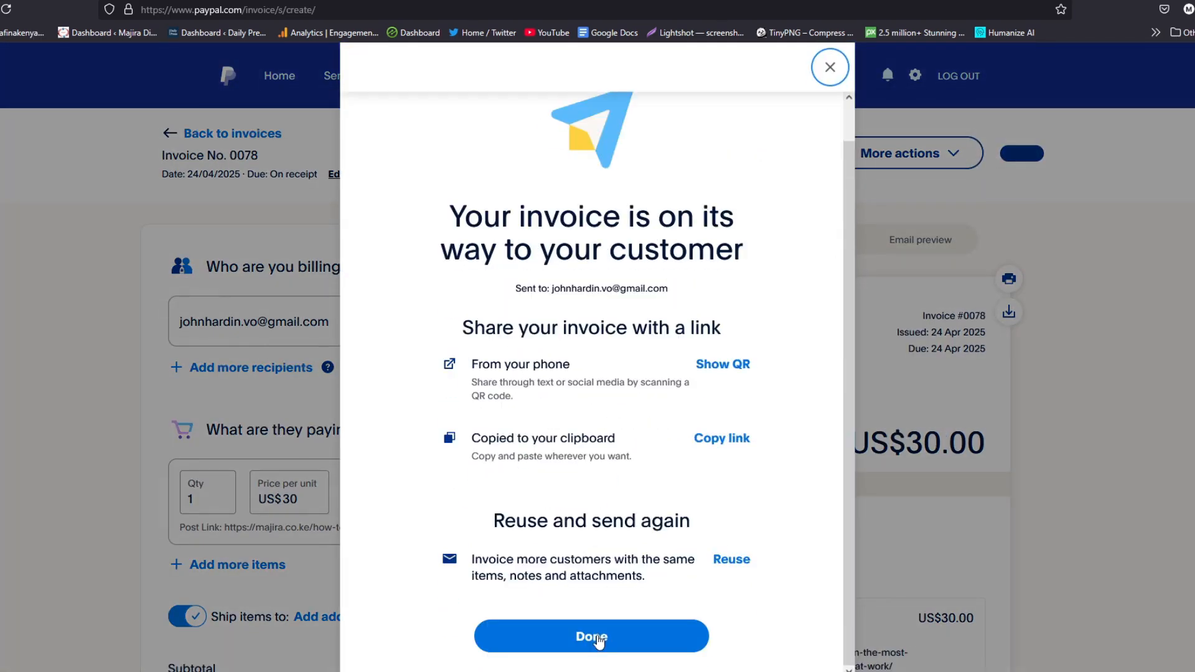
pyautogui.click(598, 638)
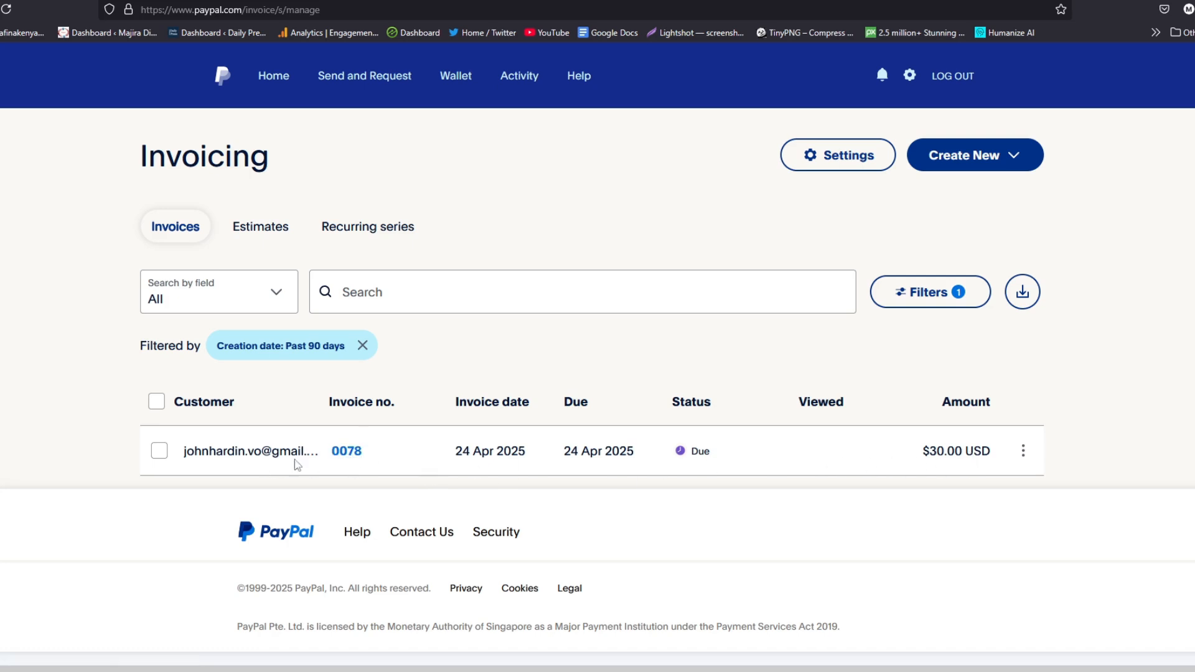
# - Download the sent invoice as a PDF with the QR code removed
pyautogui.click(1022, 453)
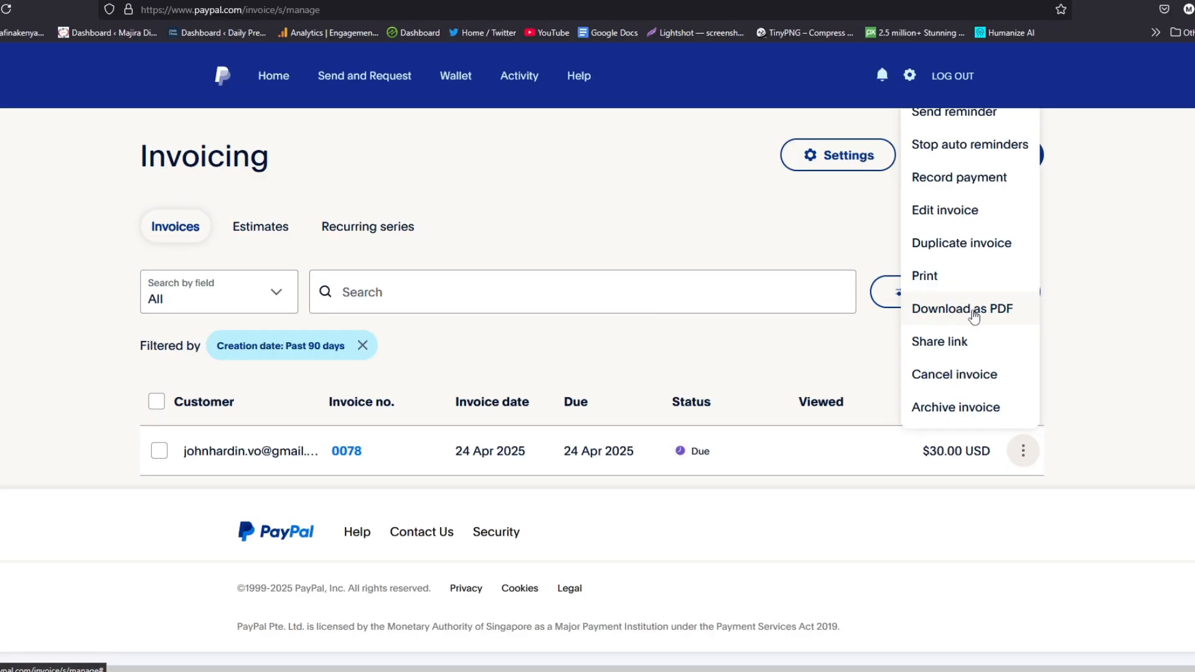
pyautogui.click(974, 309)
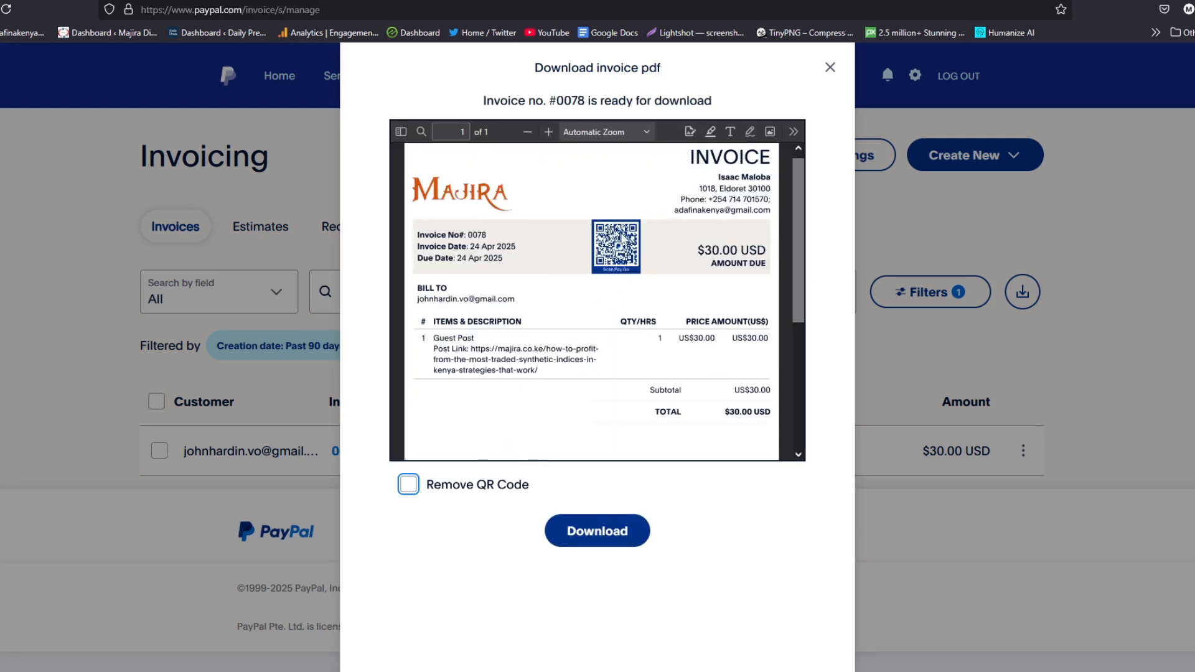
pyautogui.click(409, 486)
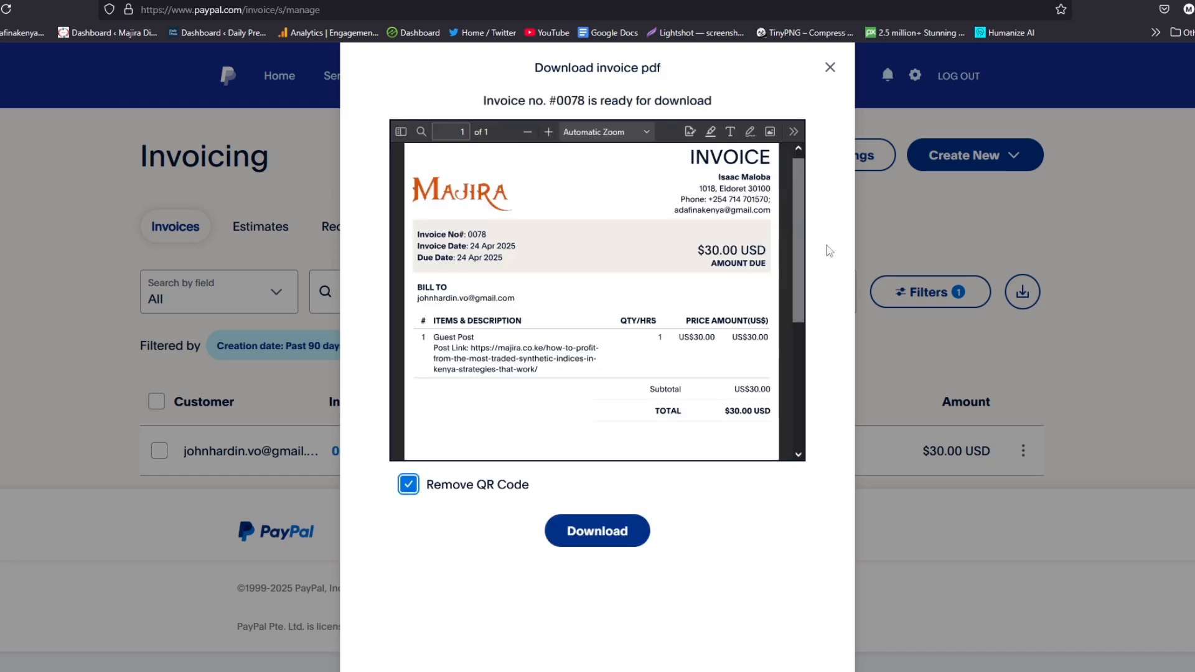
pyautogui.click(602, 534)
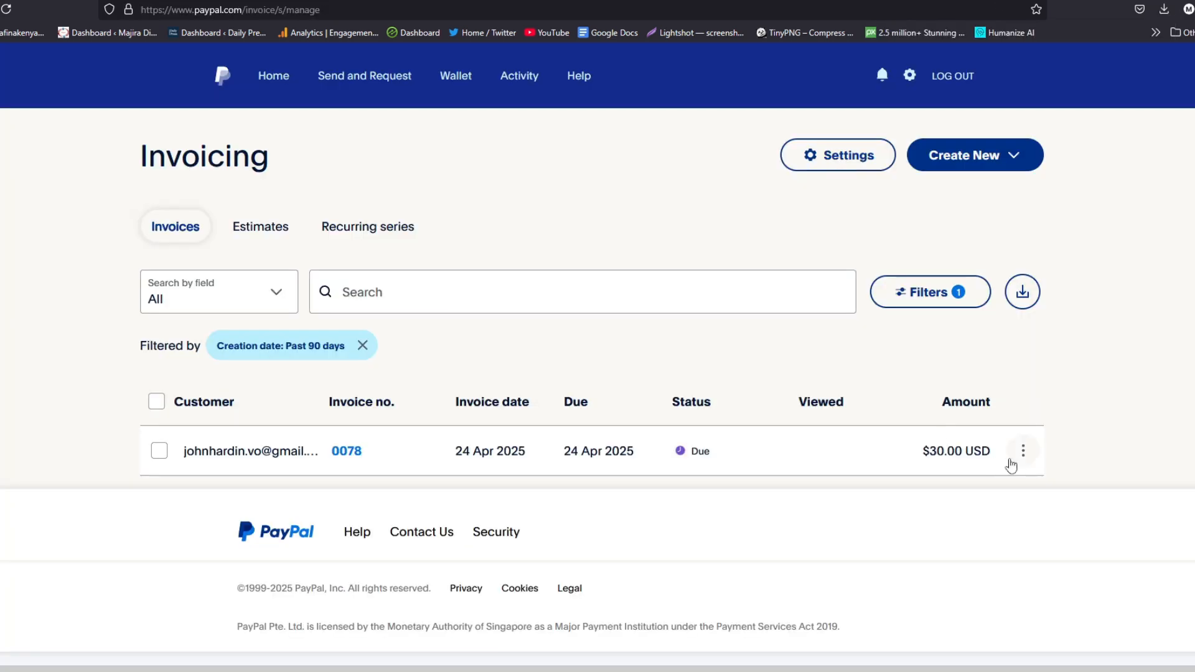
# - Copy the shareable link of the sent US$30 invoice
pyautogui.click(1023, 451)
pyautogui.click(1022, 451)
pyautogui.click(1023, 451)
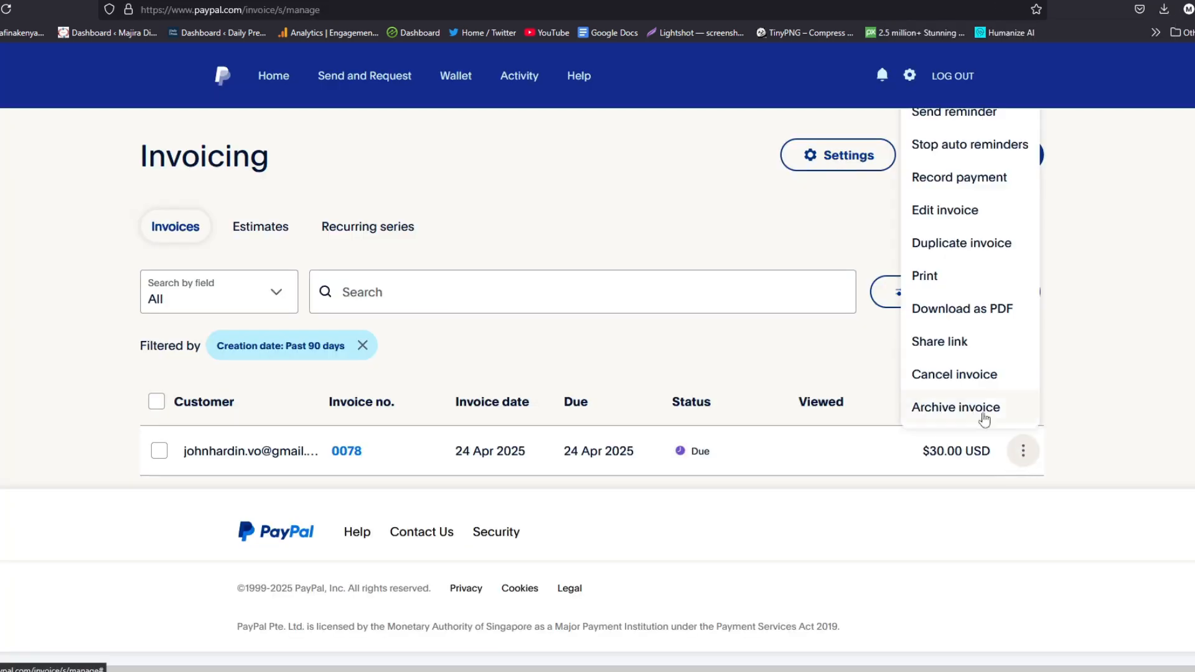
pyautogui.click(942, 342)
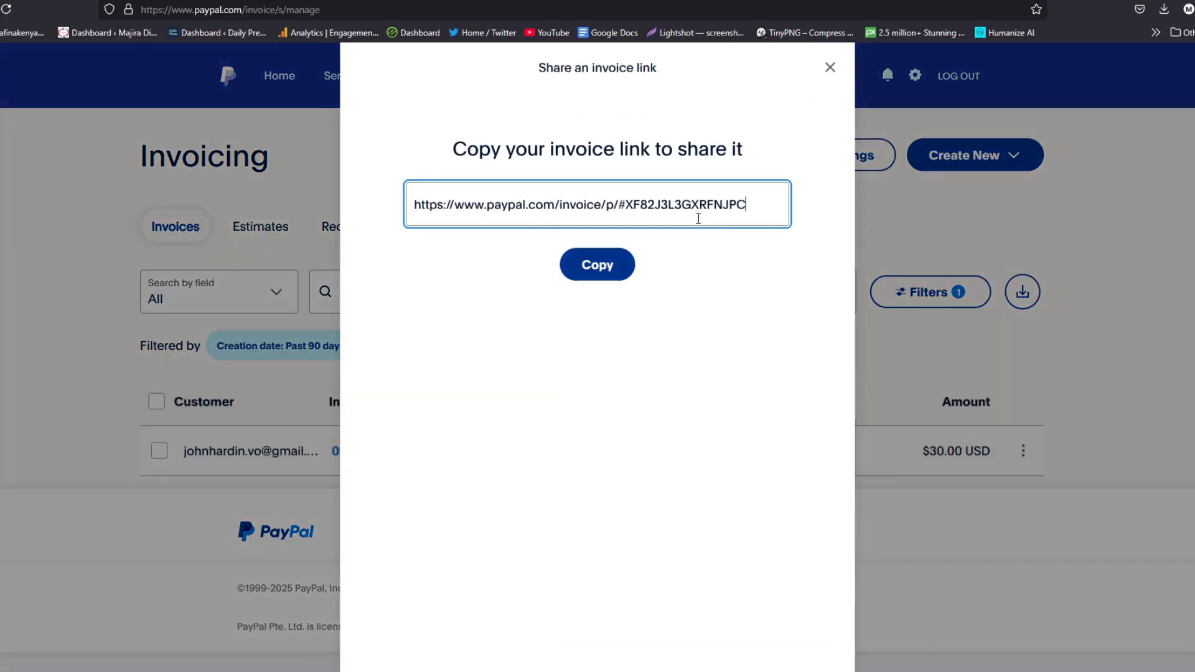
pyautogui.click(608, 266)
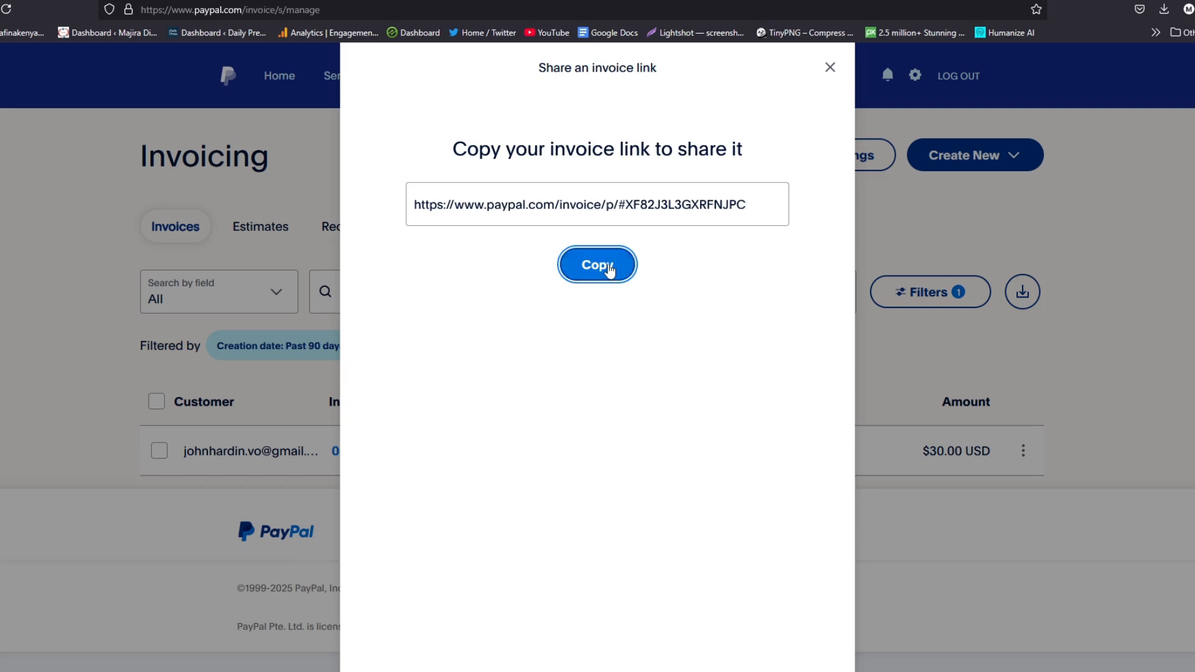